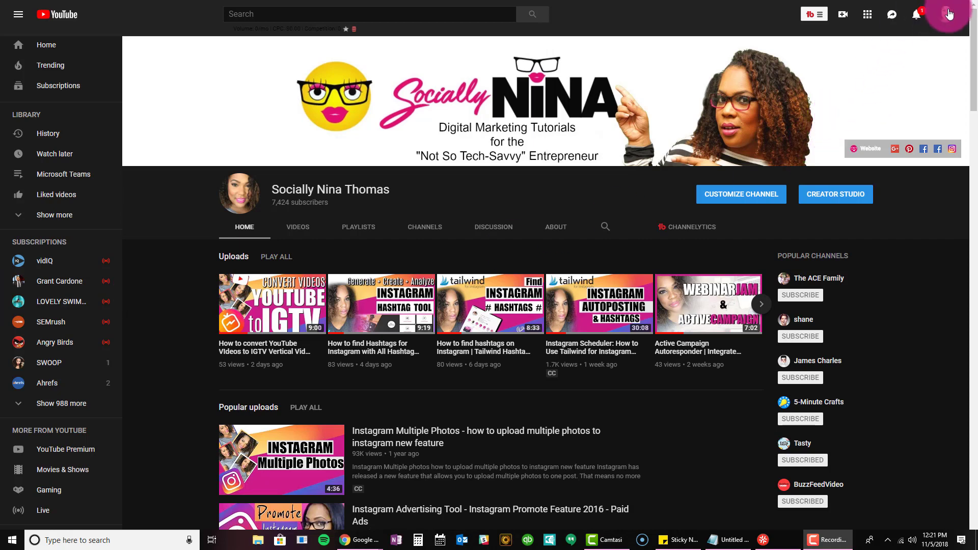
Step: Open the YouTube Studio Beta dashboard by way of Creator Studio
{"action": "left_click", "coordinate": [945, 13]}
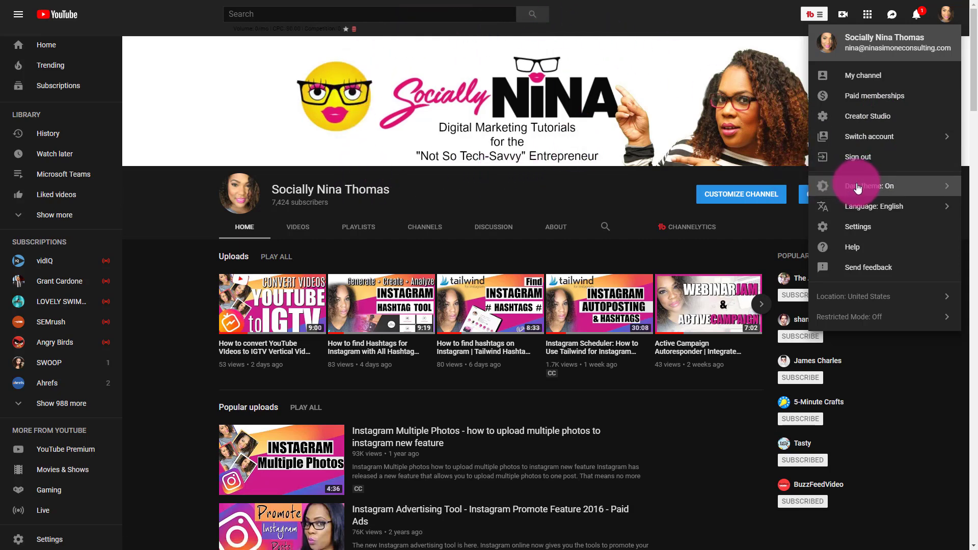
{"action": "left_click", "coordinate": [860, 124]}
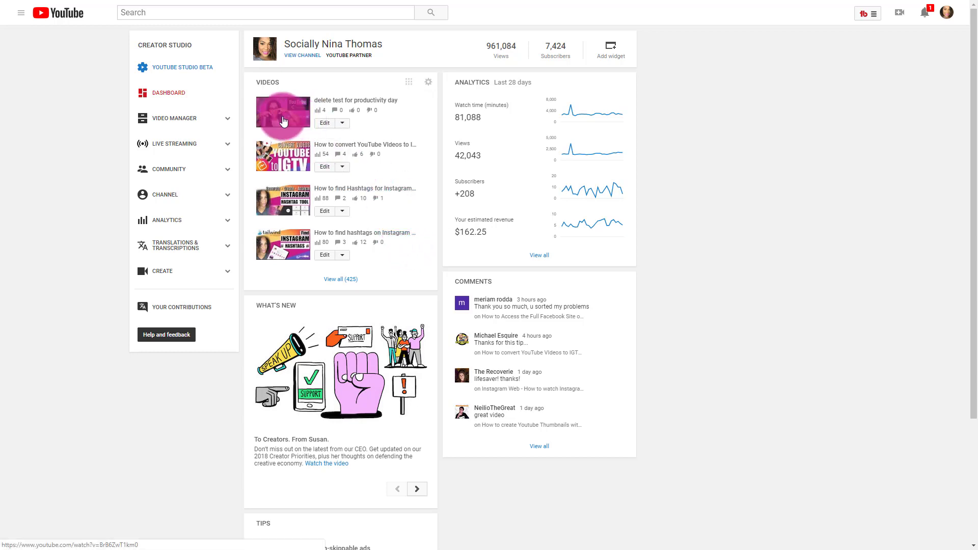
{"action": "left_click", "coordinate": [193, 76]}
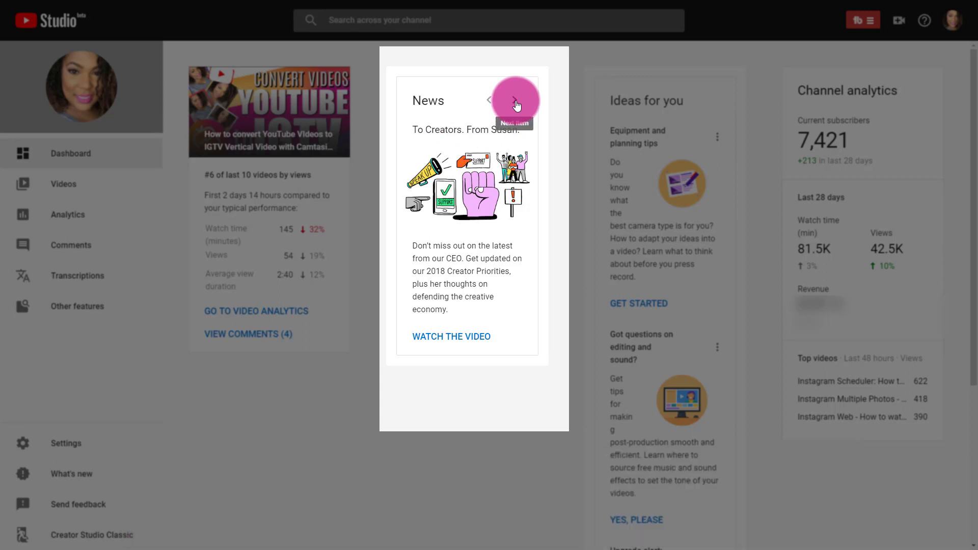
Step: Browse through the items in the dashboard's News card and return to the first one
{"action": "left_click", "coordinate": [515, 101]}
{"action": "left_click", "coordinate": [515, 102]}
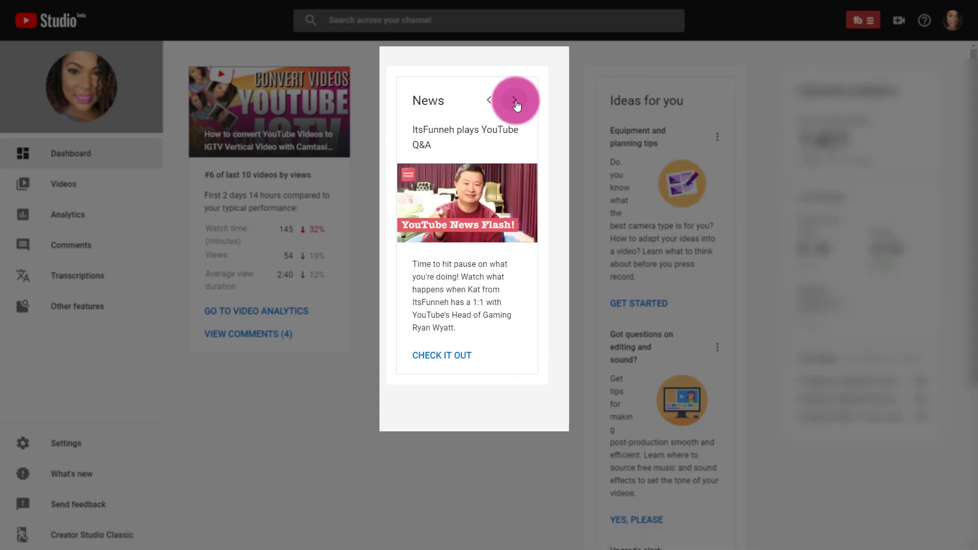
{"action": "left_click", "coordinate": [515, 101]}
{"action": "left_click", "coordinate": [515, 101]}
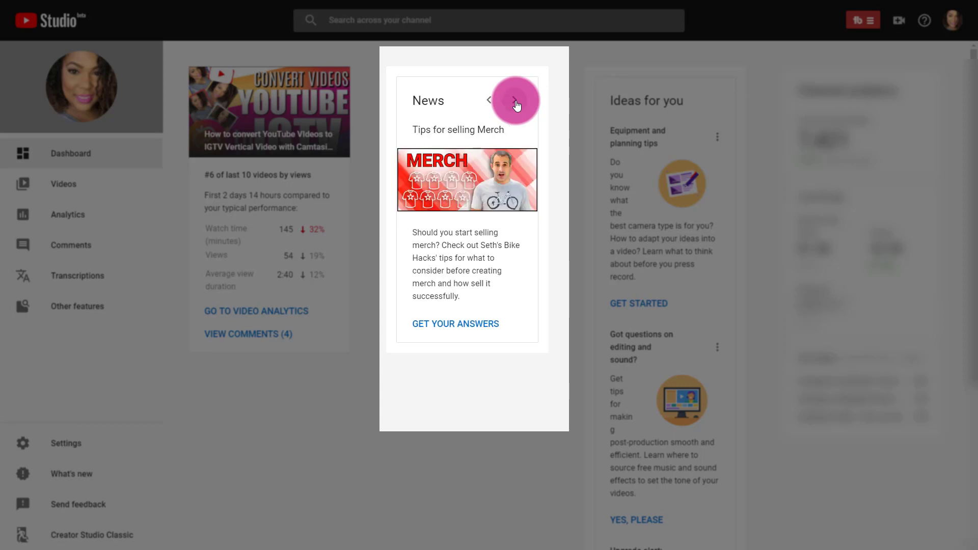
{"action": "left_click", "coordinate": [490, 101]}
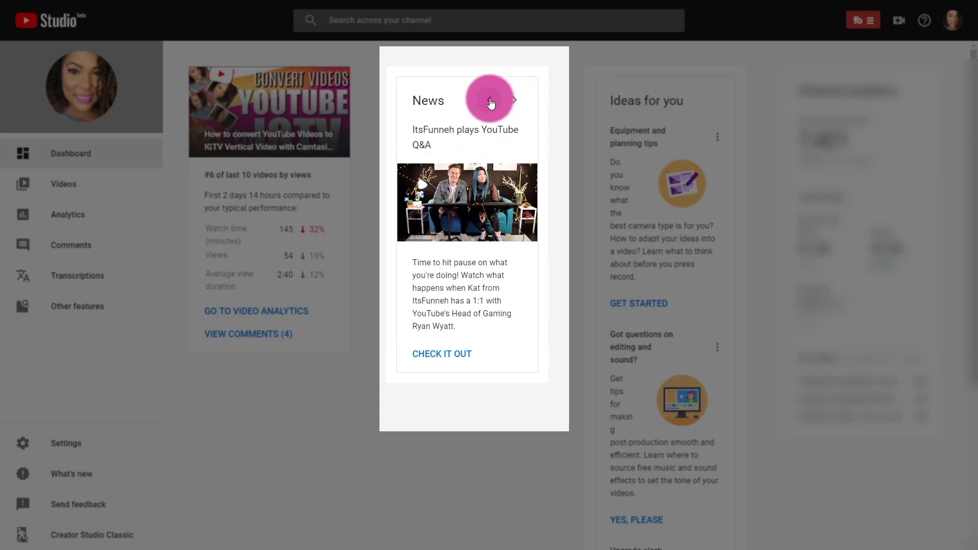
{"action": "left_click", "coordinate": [490, 101]}
{"action": "left_click", "coordinate": [491, 101]}
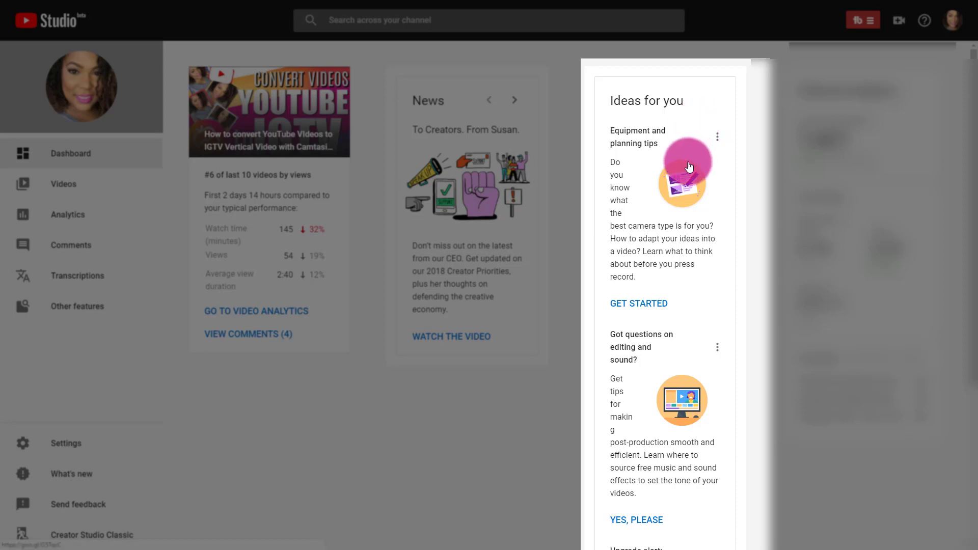
Step: Review the suggestions in the dashboard's Ideas for you card, from equipment and planning tips to non-skippable ads
{"action": "scroll", "coordinate": [687, 163], "scroll_direction": "down", "scroll_amount": 5}
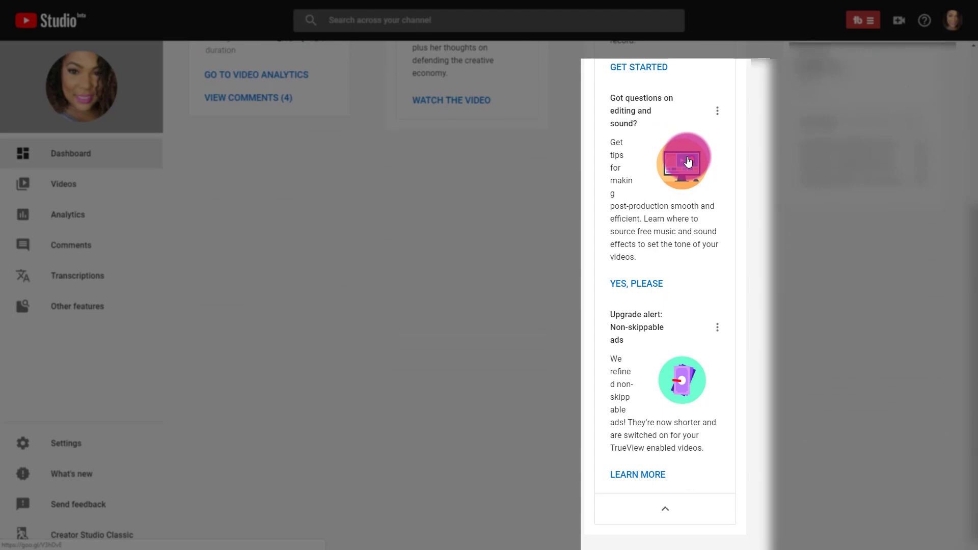
{"action": "scroll", "coordinate": [688, 162], "scroll_direction": "up", "scroll_amount": 5}
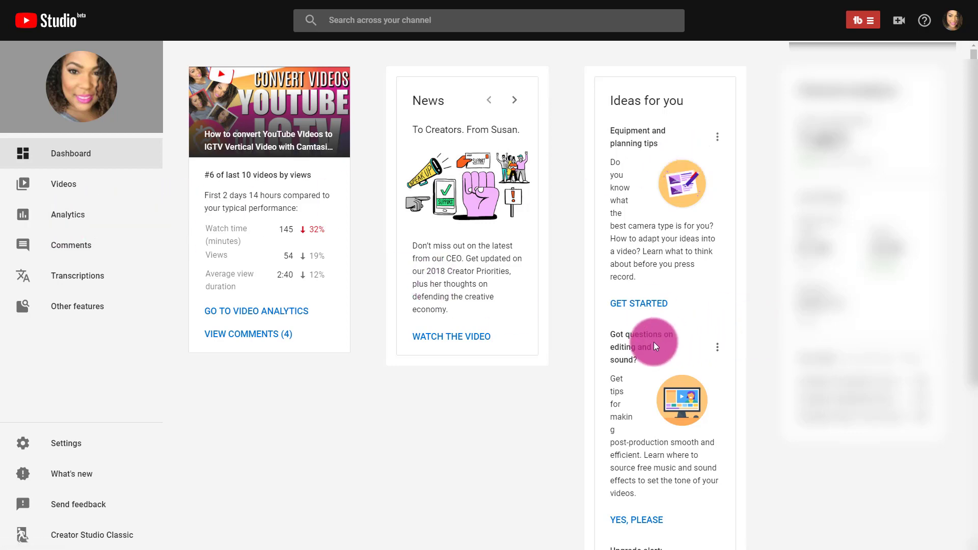
{"action": "scroll", "coordinate": [652, 340], "scroll_direction": "down", "scroll_amount": 4}
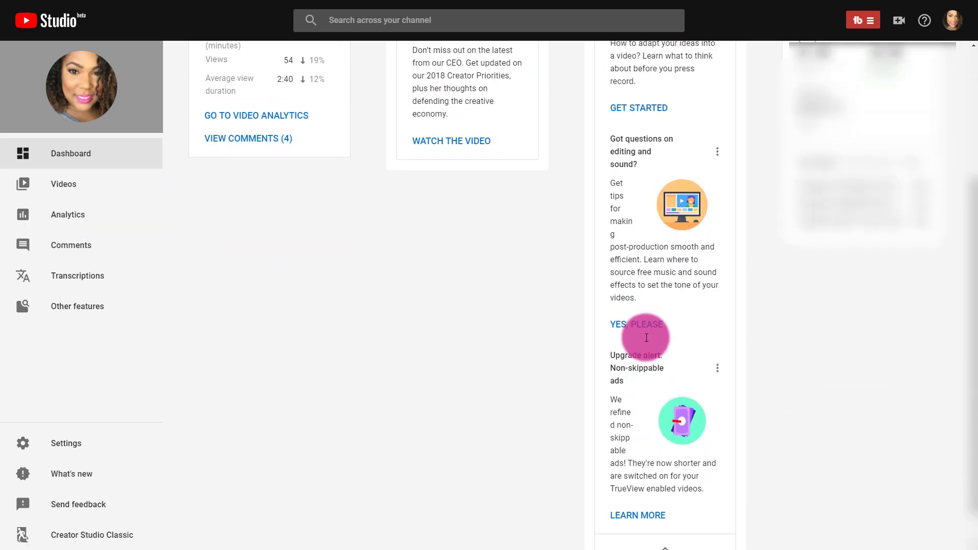
{"action": "scroll", "coordinate": [647, 337], "scroll_direction": "up", "scroll_amount": 4}
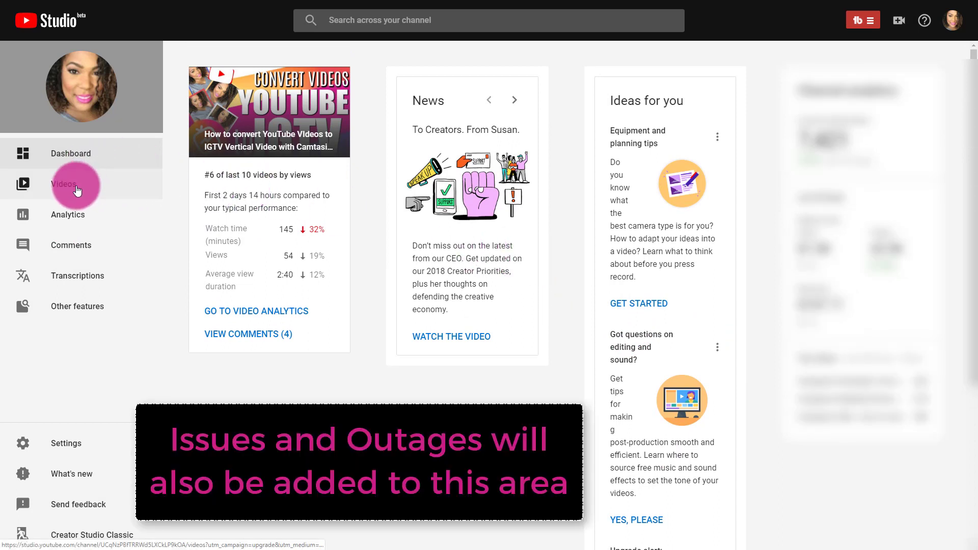
Step: Open the channel's list of uploaded videos
{"action": "left_click", "coordinate": [77, 190]}
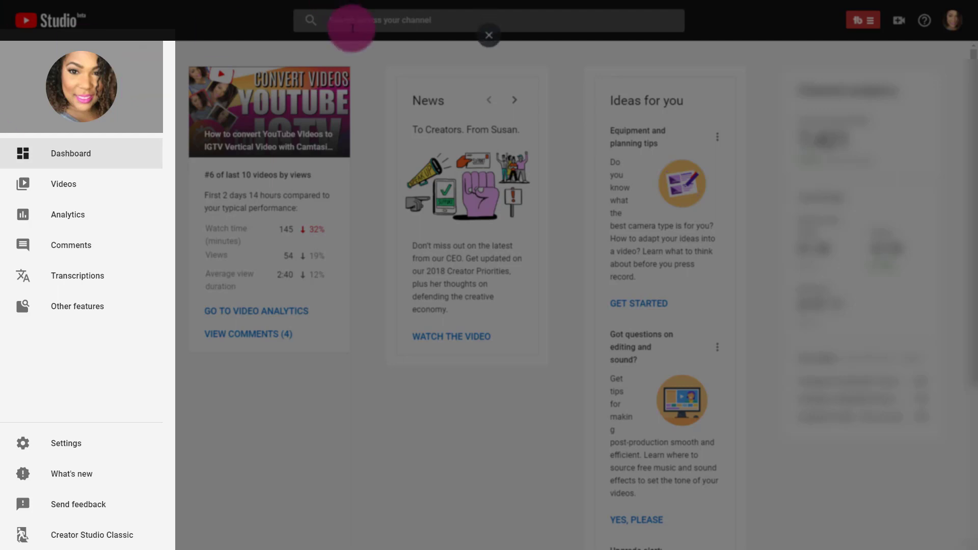
{"action": "left_click", "coordinate": [66, 195]}
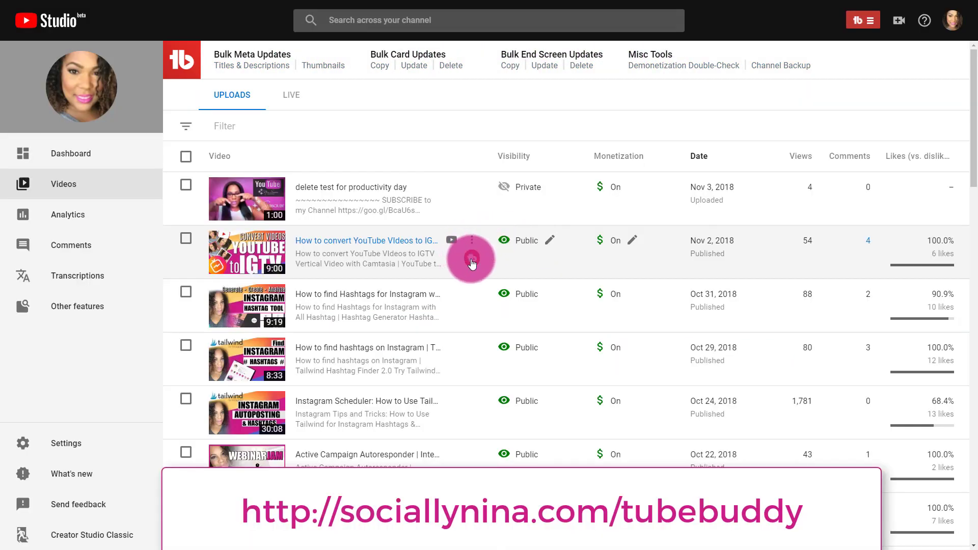
Step: Examine the actions available for individual uploads, including the options of the Active Campaign Autoresponder video, and return to the start of the list
{"action": "left_click", "coordinate": [471, 260]}
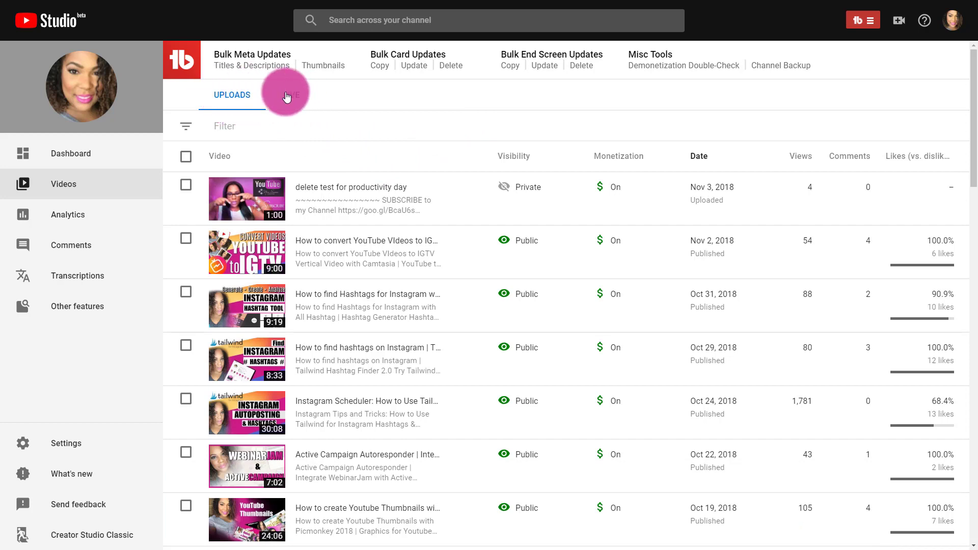
{"action": "scroll", "coordinate": [306, 148], "scroll_direction": "down", "scroll_amount": 5}
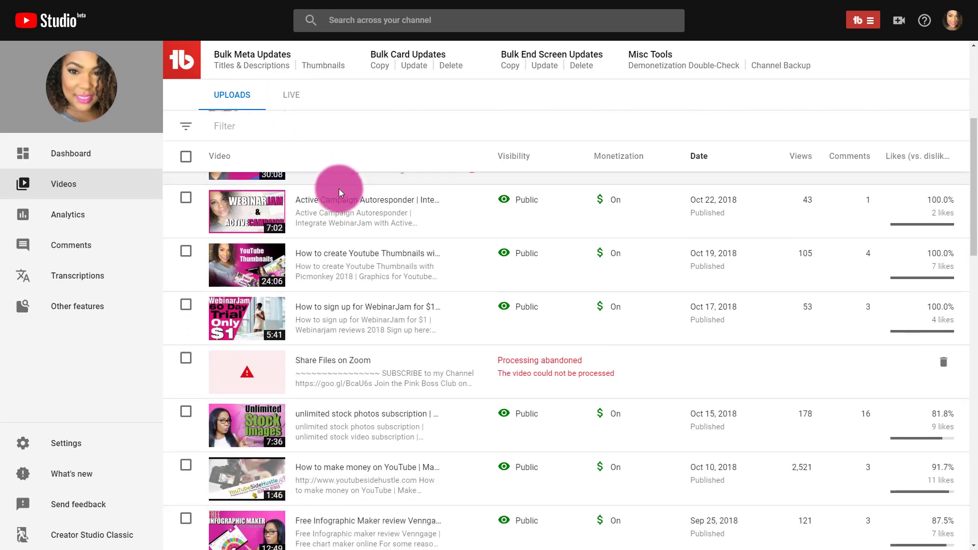
{"action": "mouse_move", "coordinate": [376, 214]}
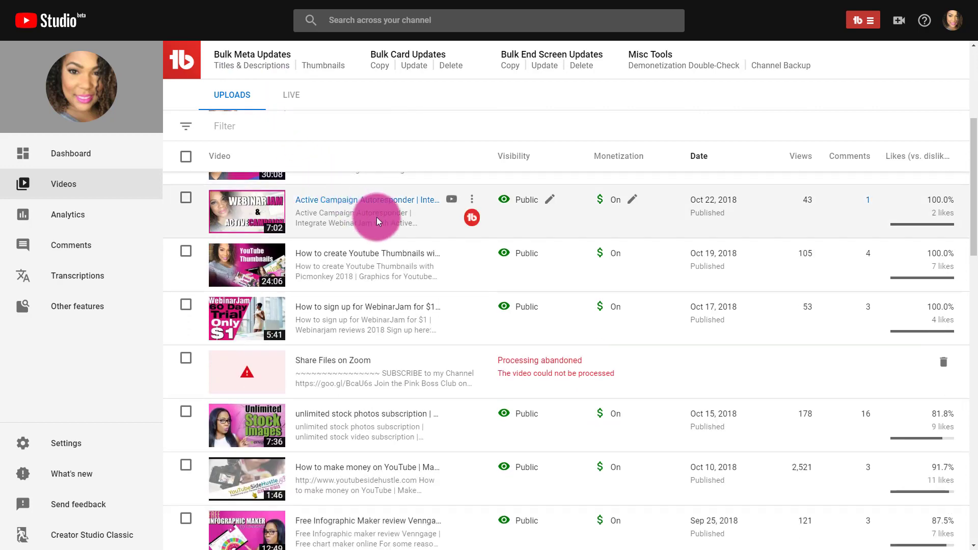
{"action": "left_click", "coordinate": [473, 201]}
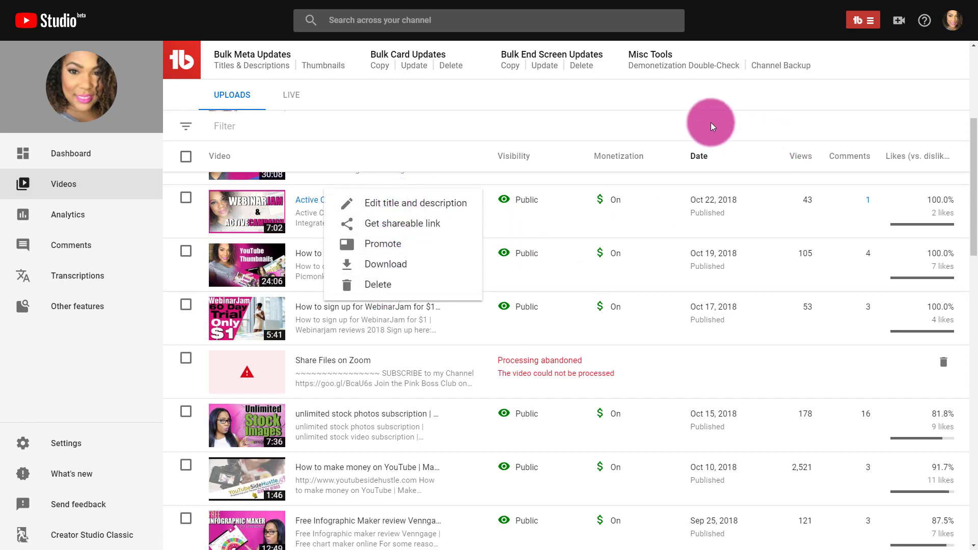
{"action": "left_click", "coordinate": [865, 85]}
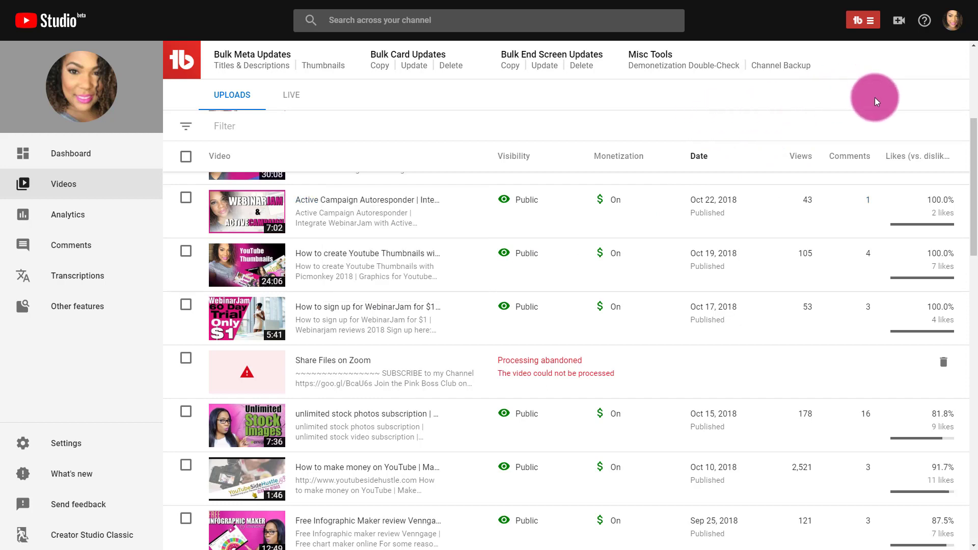
{"action": "scroll", "coordinate": [871, 100], "scroll_direction": "up", "scroll_amount": 2}
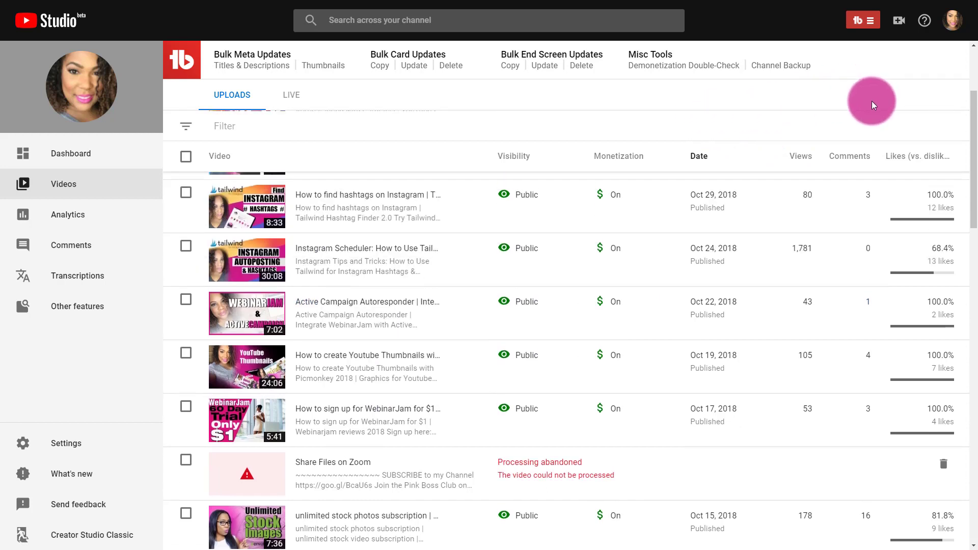
{"action": "scroll", "coordinate": [872, 100], "scroll_direction": "up", "scroll_amount": 3}
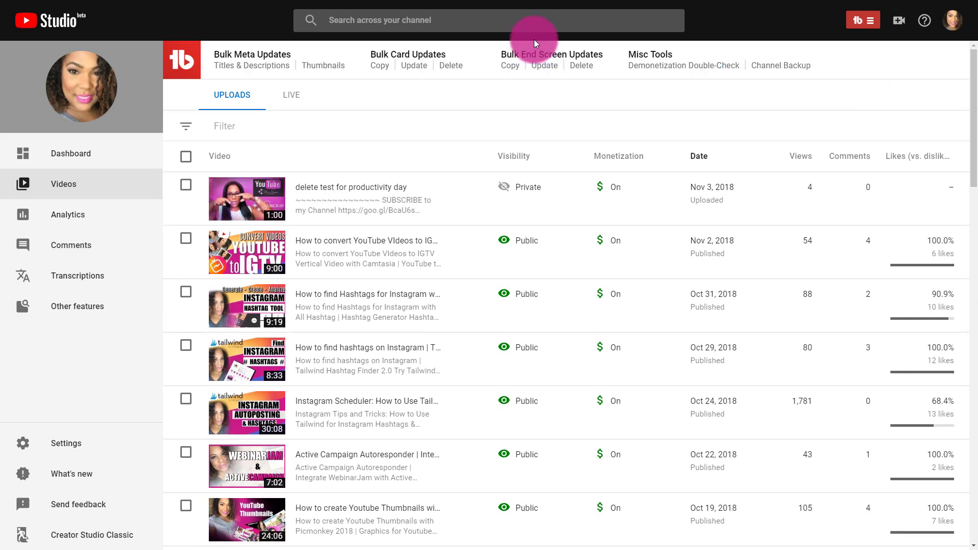
Step: Search across the channel for "instagram" and show all matching videos
{"action": "left_click", "coordinate": [472, 22]}
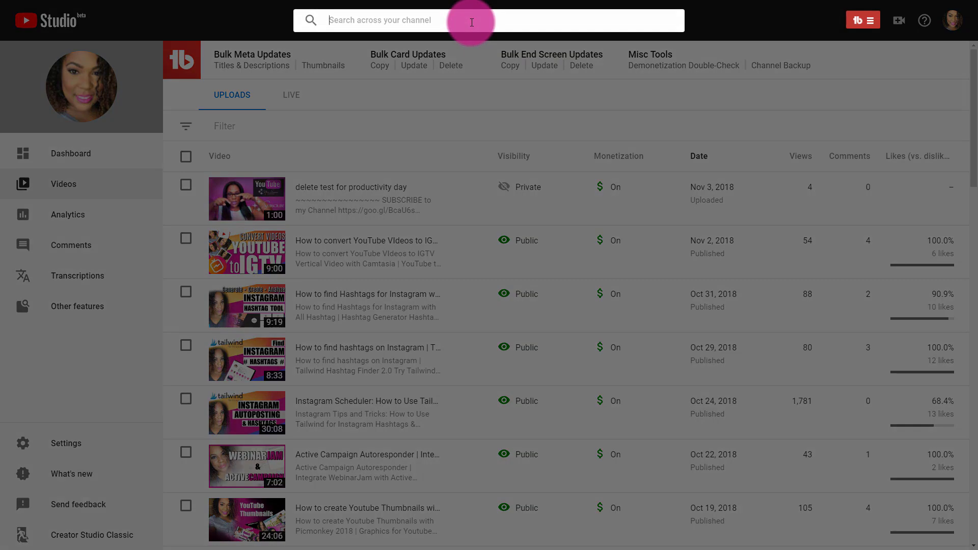
{"action": "type", "text": "instagram"}
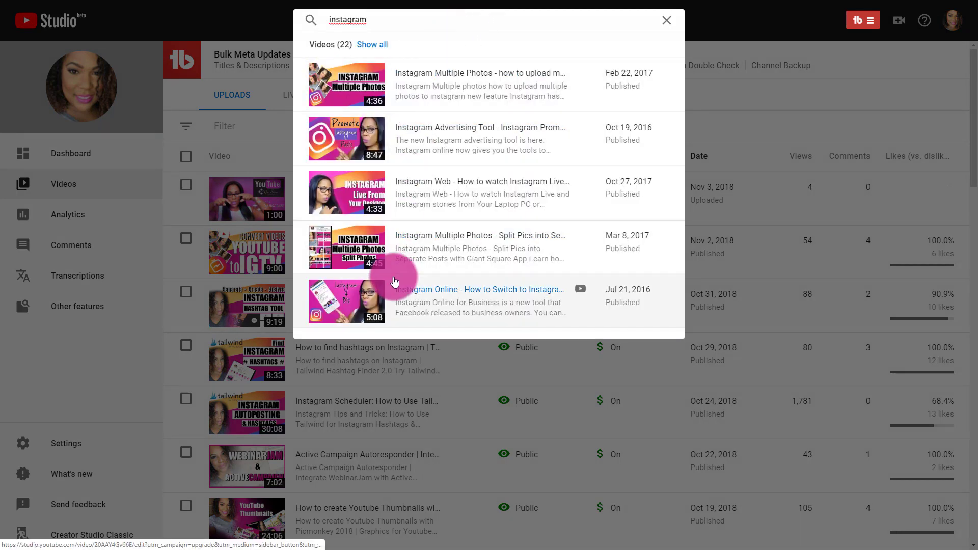
{"action": "left_click", "coordinate": [369, 47]}
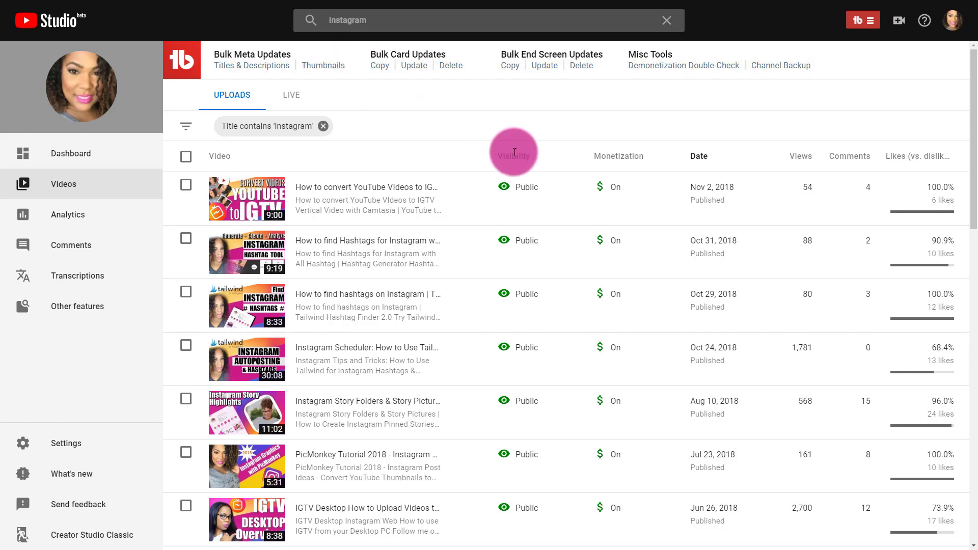
Step: Find the video "Instagram Multiple Photos - how to upload multiple photos to instagram new feature" in the filtered list and open its details
{"action": "mouse_move", "coordinate": [514, 153]}
{"action": "scroll", "coordinate": [514, 153], "scroll_direction": "down", "scroll_amount": 1}
{"action": "scroll", "coordinate": [514, 224], "scroll_direction": "down", "scroll_amount": 4}
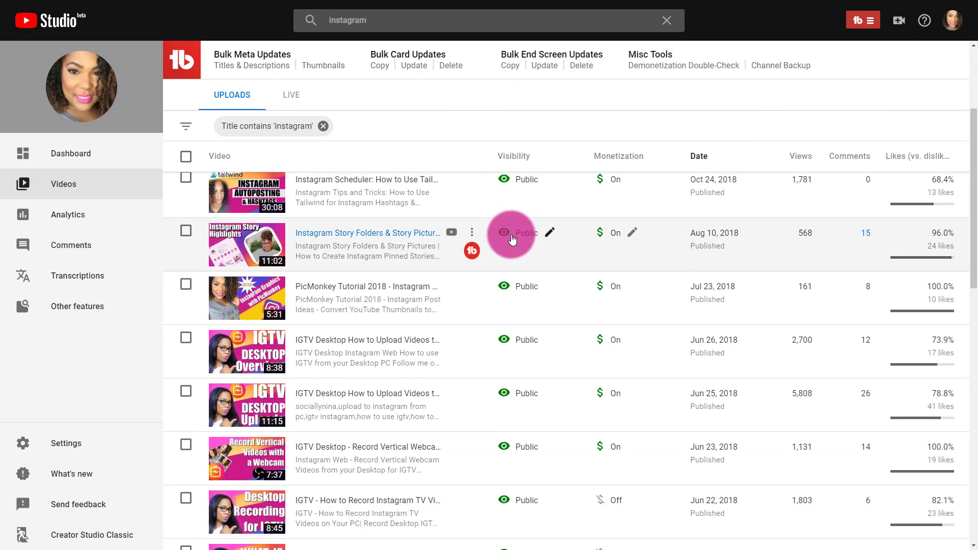
{"action": "scroll", "coordinate": [513, 242], "scroll_direction": "down", "scroll_amount": 1}
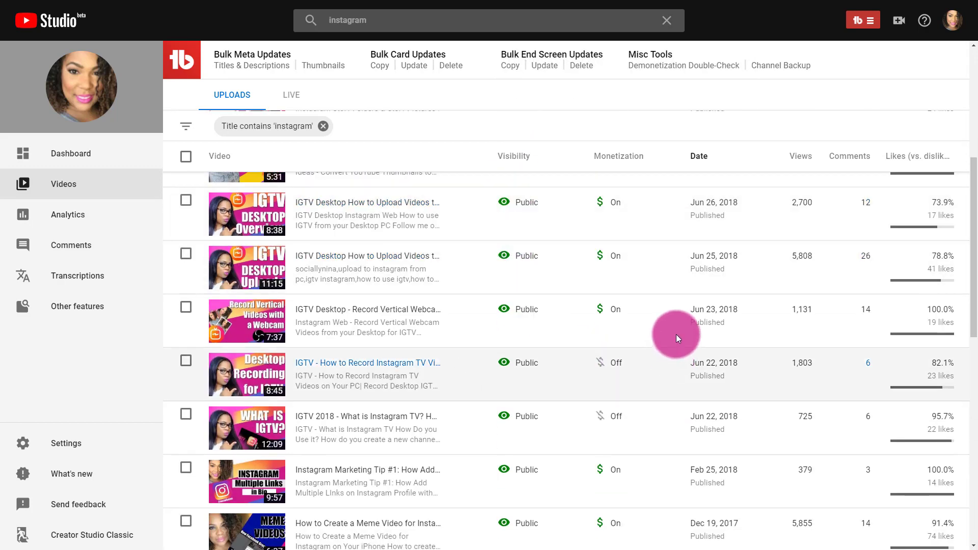
{"action": "scroll", "coordinate": [678, 337], "scroll_direction": "up", "scroll_amount": 1}
{"action": "scroll", "coordinate": [677, 333], "scroll_direction": "up", "scroll_amount": 4}
{"action": "scroll", "coordinate": [677, 333], "scroll_direction": "down", "scroll_amount": 4}
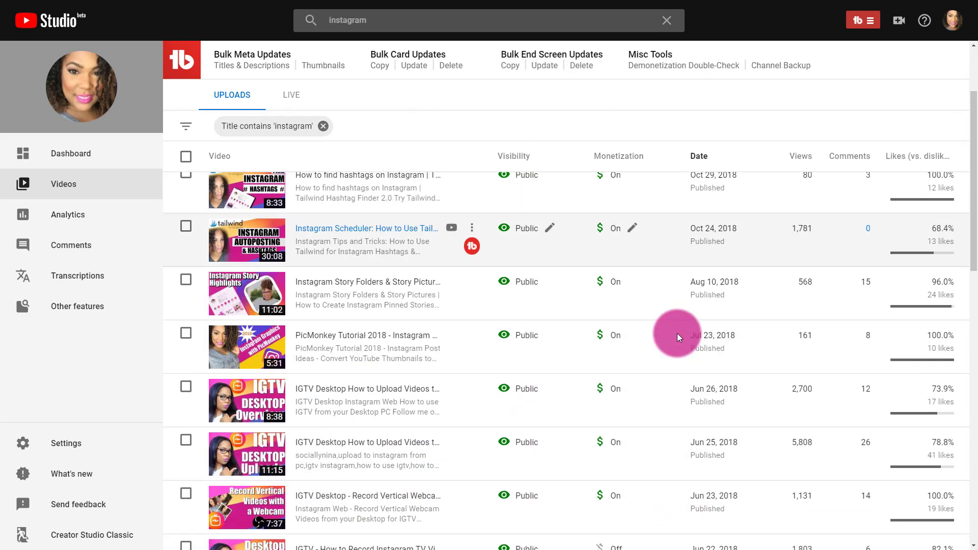
{"action": "scroll", "coordinate": [677, 333], "scroll_direction": "down", "scroll_amount": 8}
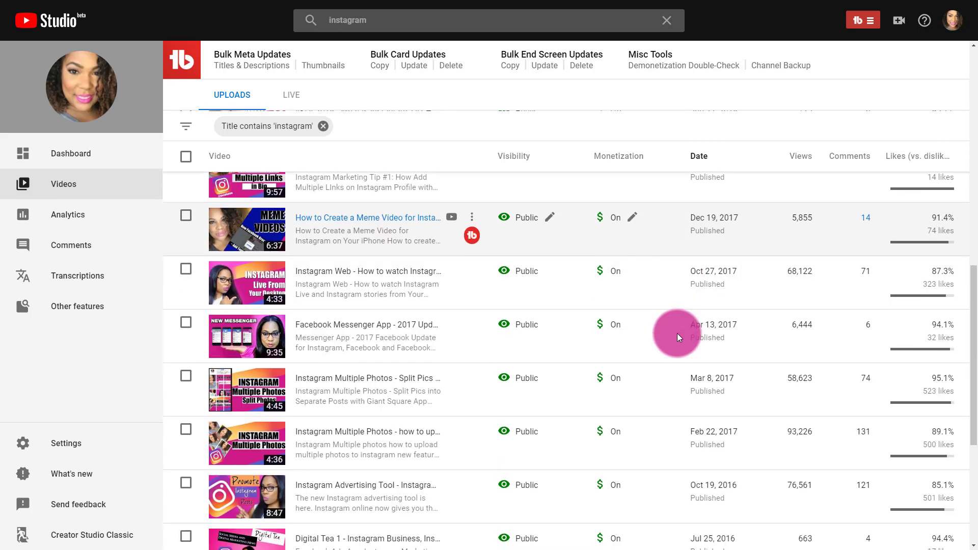
{"action": "scroll", "coordinate": [677, 333], "scroll_direction": "down", "scroll_amount": 3}
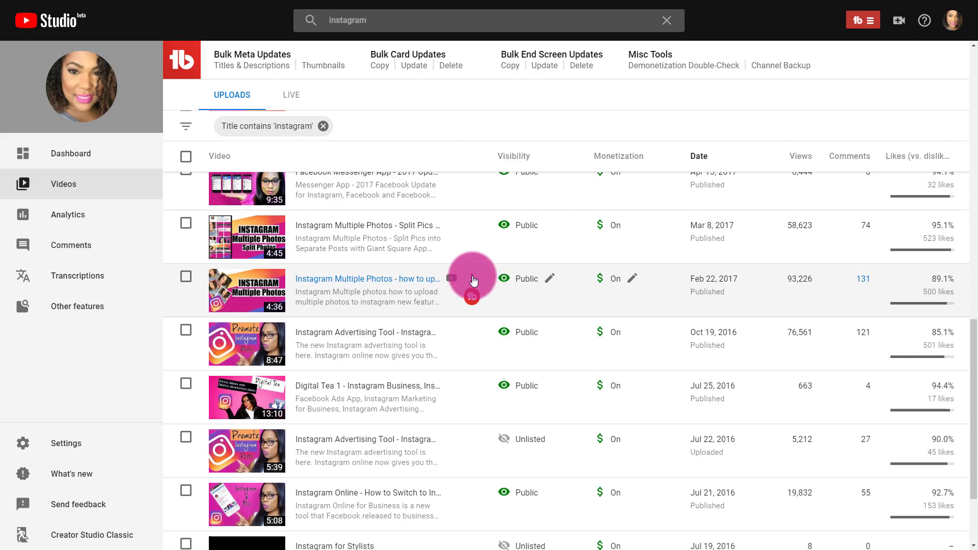
{"action": "left_click", "coordinate": [372, 282]}
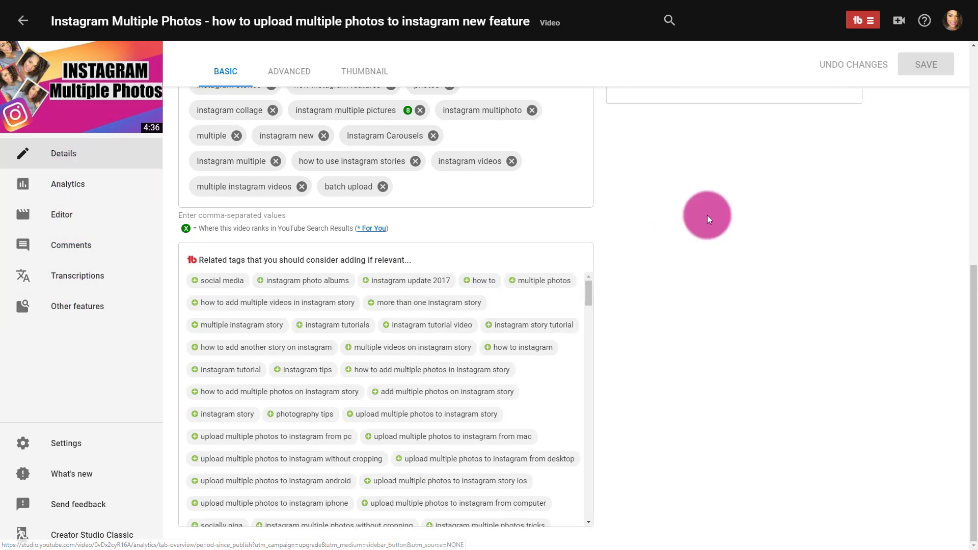
Step: Look over the sections available for this video, including the Cards, Copyright and Promote entries under Other features
{"action": "scroll", "coordinate": [707, 215], "scroll_direction": "up", "scroll_amount": 8}
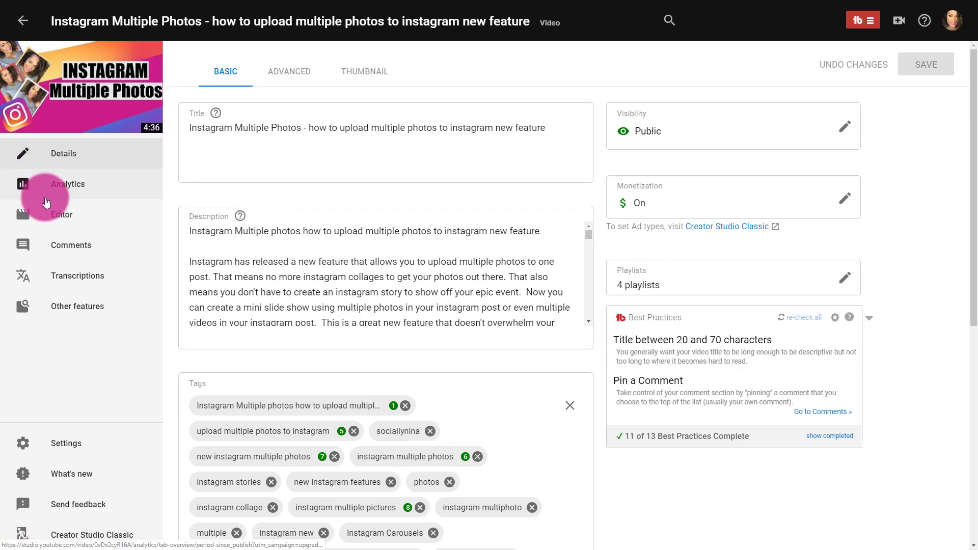
{"action": "mouse_move", "coordinate": [98, 310]}
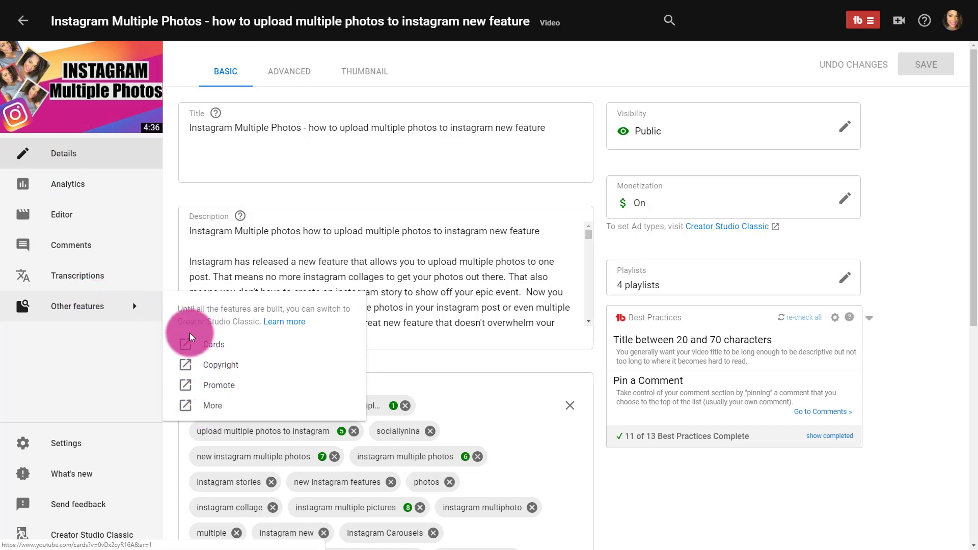
{"action": "left_click", "coordinate": [89, 369]}
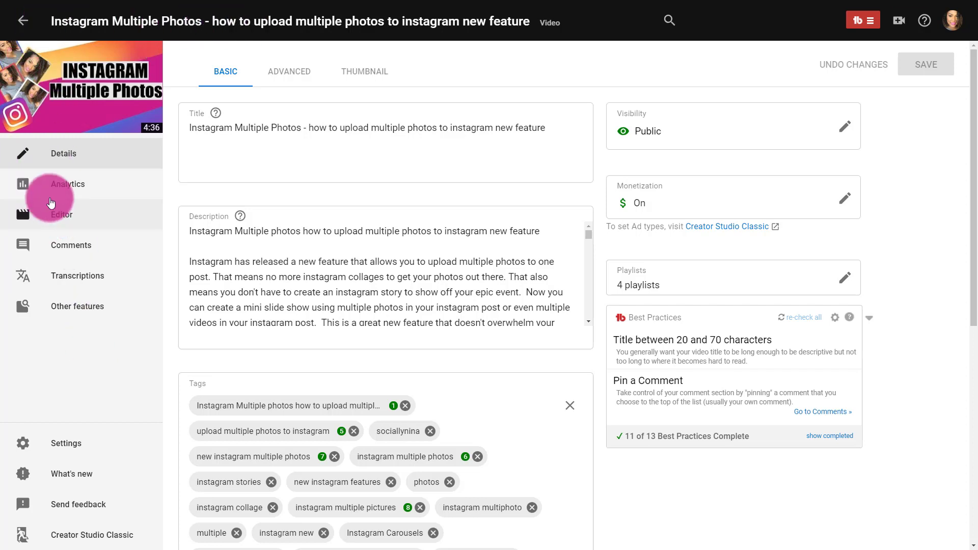
{"action": "mouse_move", "coordinate": [50, 305]}
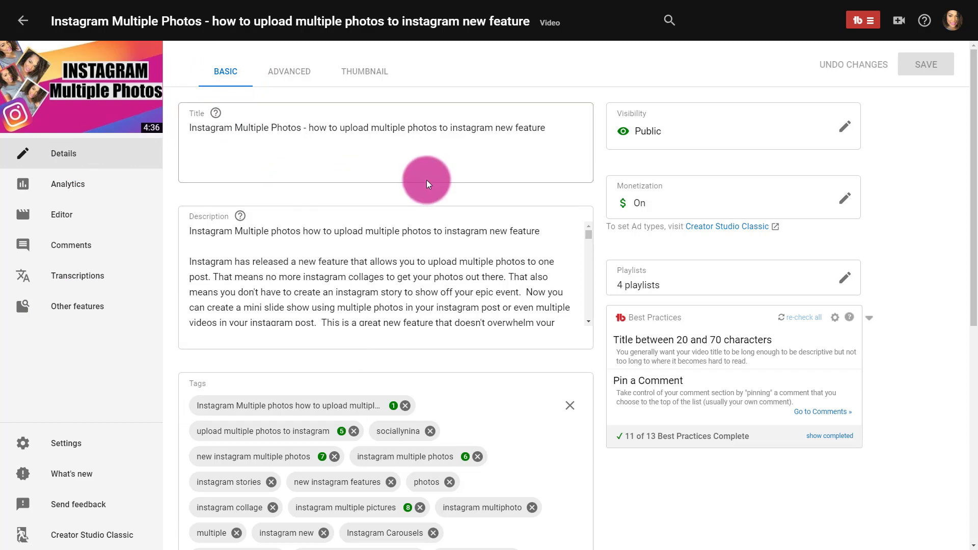
Step: Review the video's basic details, including its description, tags, playlists and the TubeBuddy Best Practices checklist
{"action": "scroll", "coordinate": [397, 148], "scroll_direction": "down", "scroll_amount": 2}
{"action": "scroll", "coordinate": [394, 162], "scroll_direction": "up", "scroll_amount": 2}
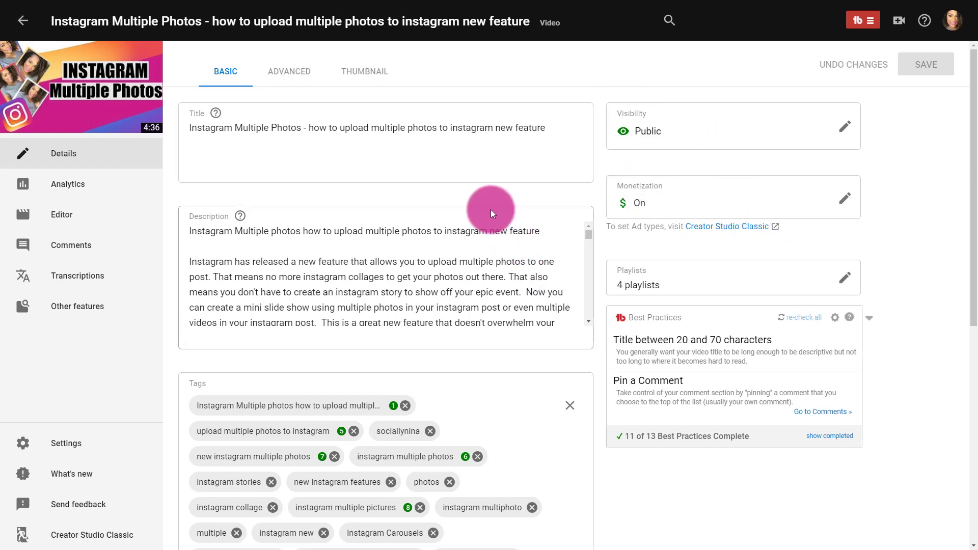
{"action": "scroll", "coordinate": [484, 204], "scroll_direction": "down", "scroll_amount": 2}
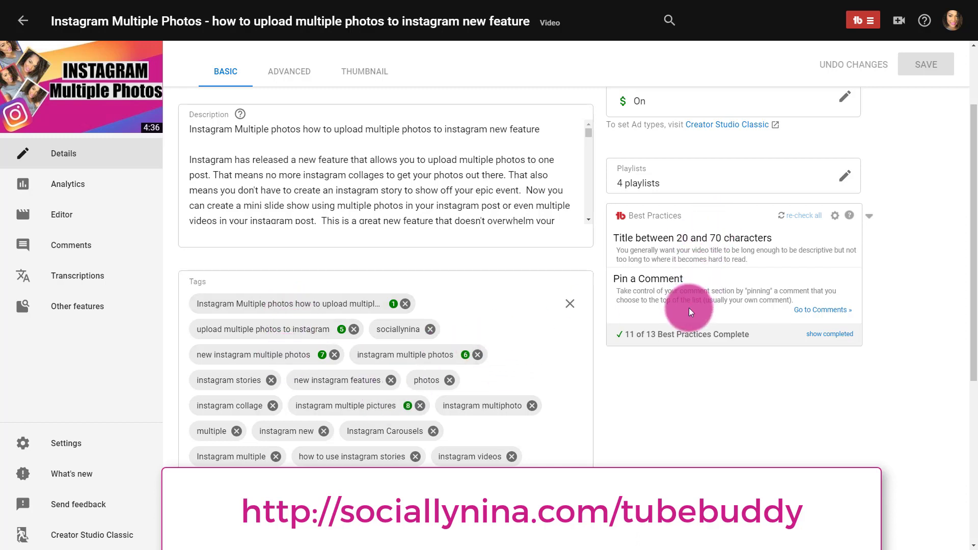
Step: Look over the rest of the video's tags and the related tags TubeBuddy suggests adding
{"action": "scroll", "coordinate": [689, 303], "scroll_direction": "down", "scroll_amount": 6}
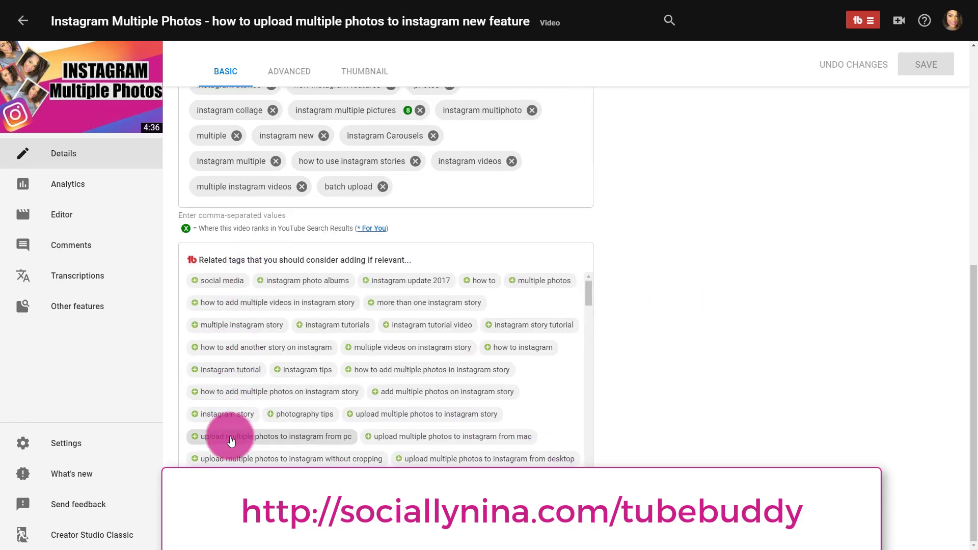
{"action": "scroll", "coordinate": [272, 323], "scroll_direction": "up", "scroll_amount": 8}
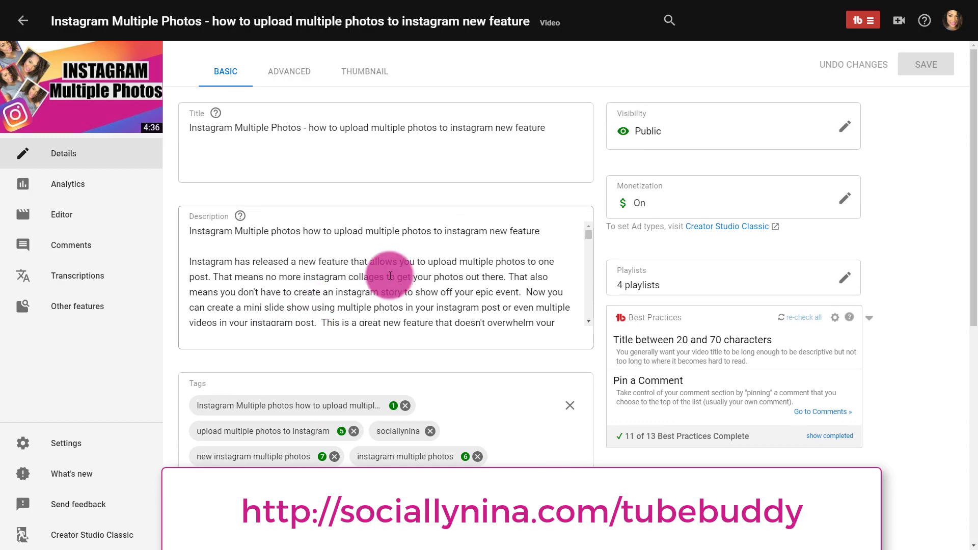
{"action": "mouse_move", "coordinate": [370, 2]}
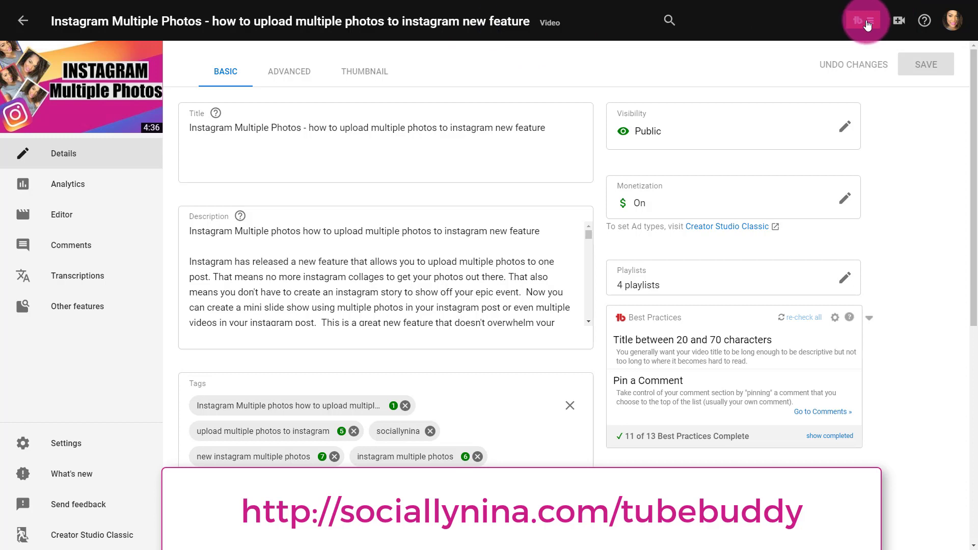
Step: Review the video's advanced settings, including comments, ratings and additional options, and open its thumbnail choices
{"action": "left_click", "coordinate": [280, 72]}
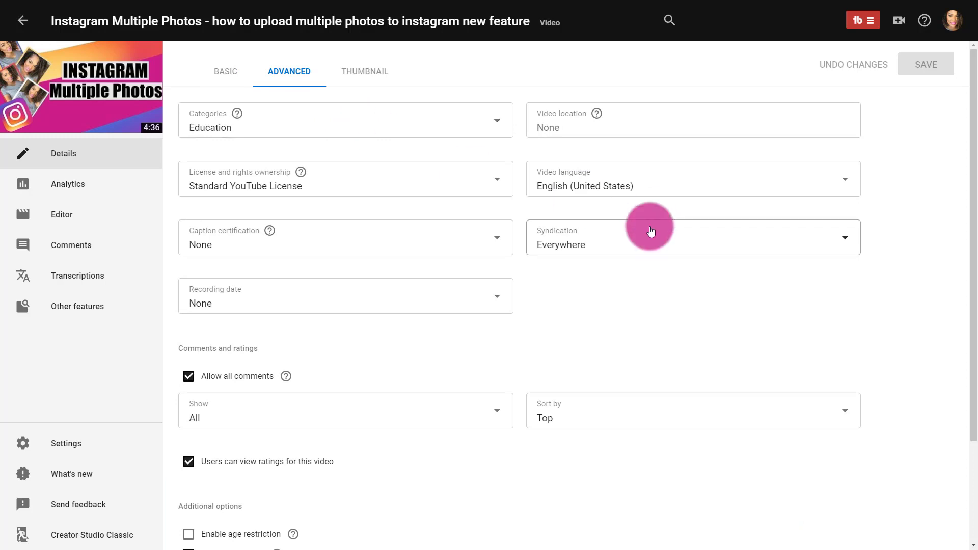
{"action": "scroll", "coordinate": [608, 303], "scroll_direction": "down", "scroll_amount": 3}
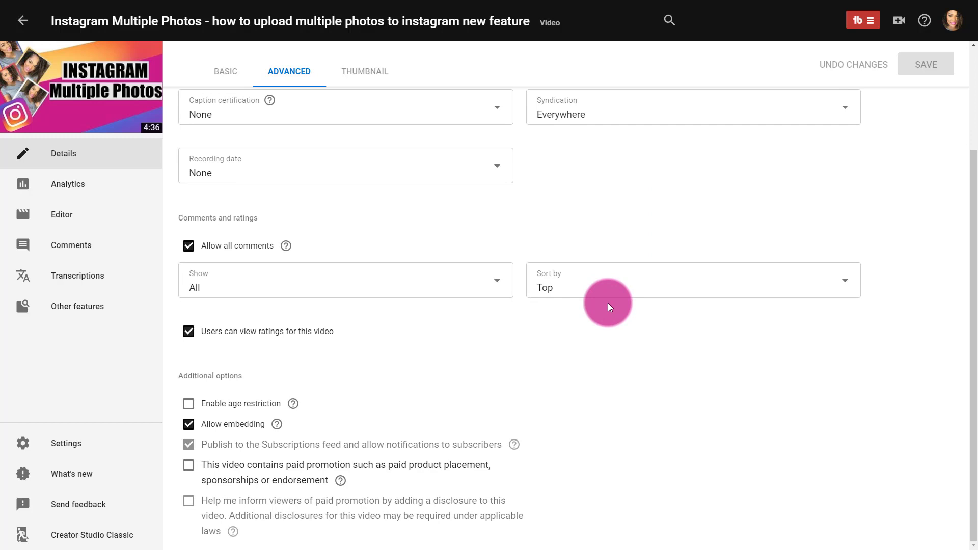
{"action": "scroll", "coordinate": [607, 303], "scroll_direction": "up", "scroll_amount": 3}
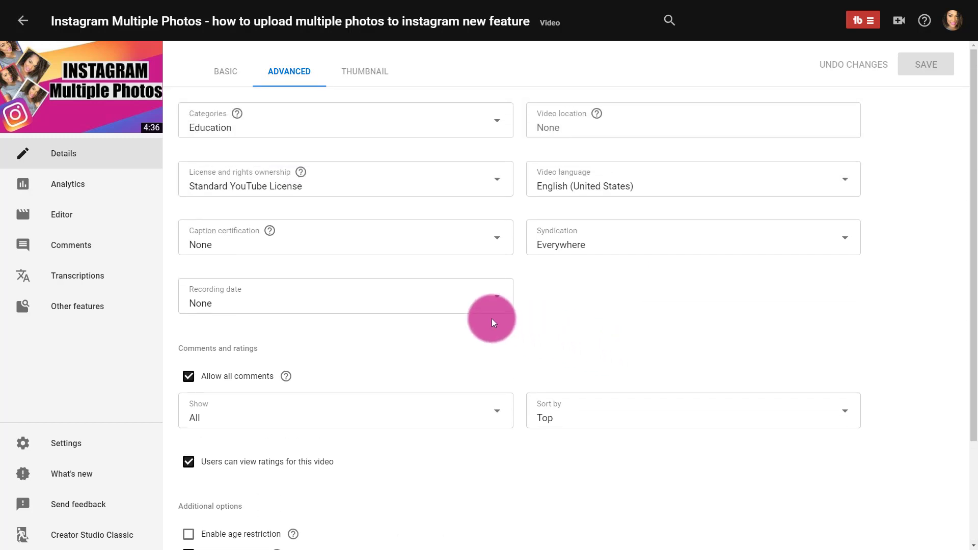
{"action": "left_click", "coordinate": [371, 82]}
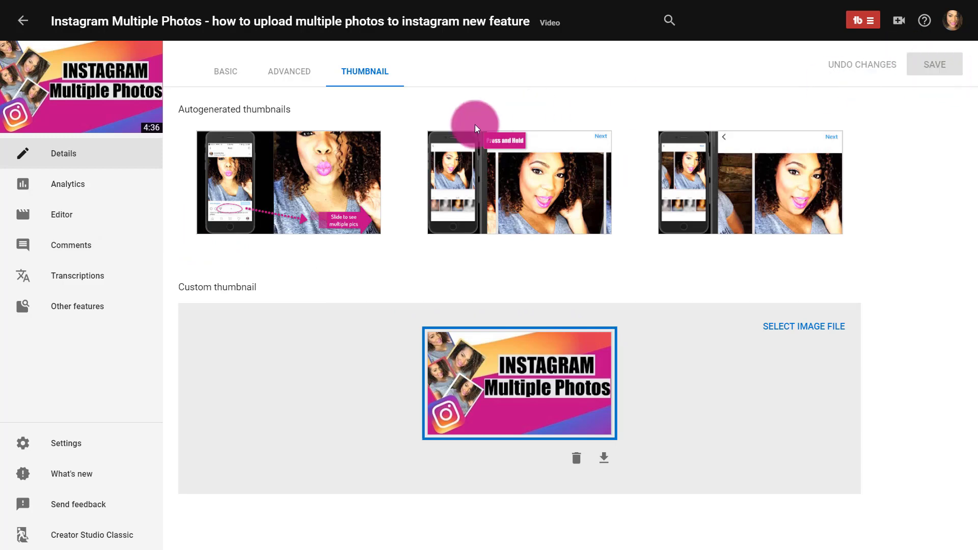
Step: Open the video's analytics overview and examine the performance chart, latest activity and the explanation of audience retention
{"action": "left_click", "coordinate": [90, 190]}
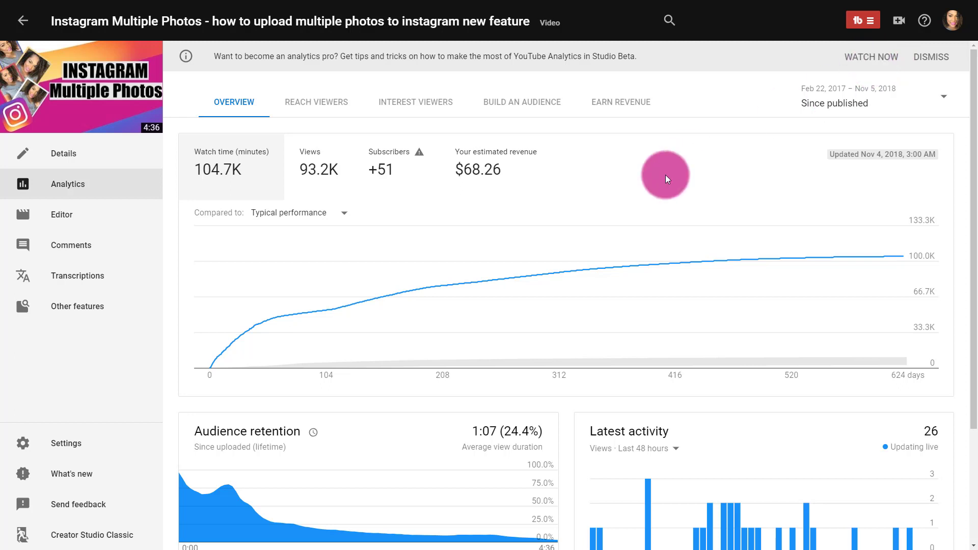
{"action": "scroll", "coordinate": [661, 181], "scroll_direction": "down", "scroll_amount": 3}
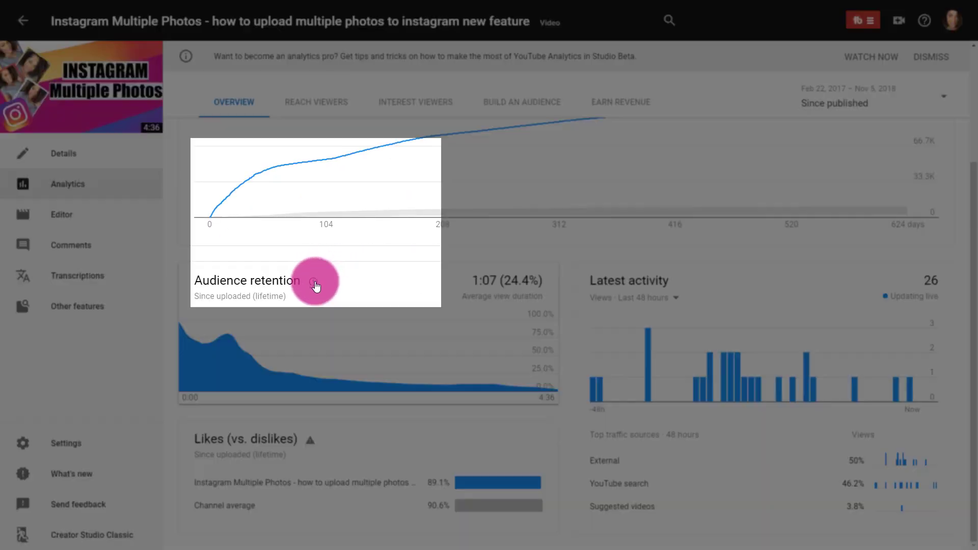
{"action": "mouse_move", "coordinate": [315, 283]}
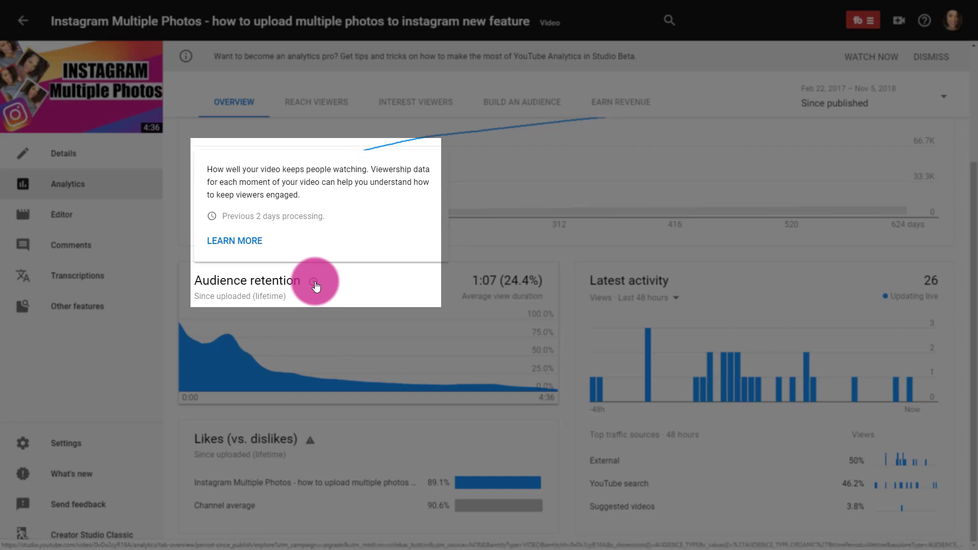
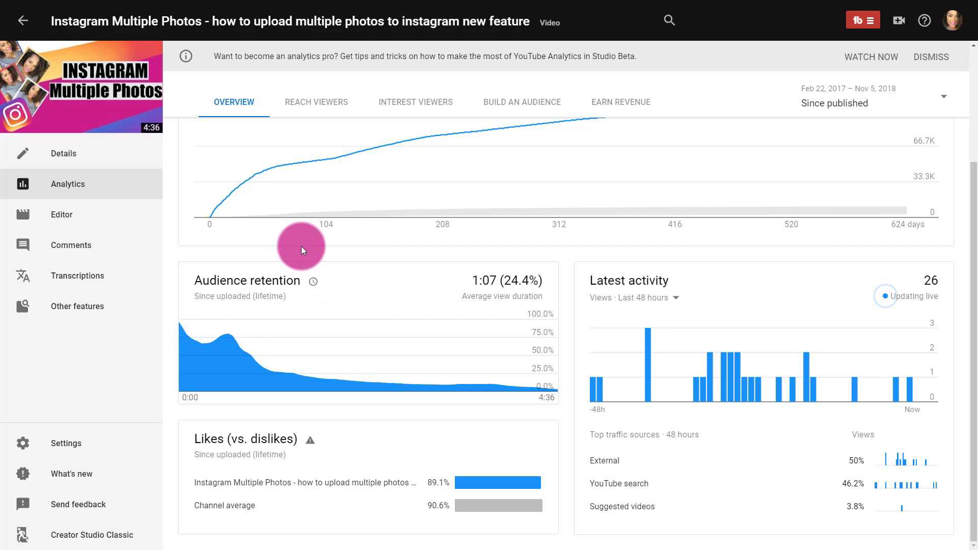
{"action": "scroll", "coordinate": [301, 246], "scroll_direction": "up", "scroll_amount": 3}
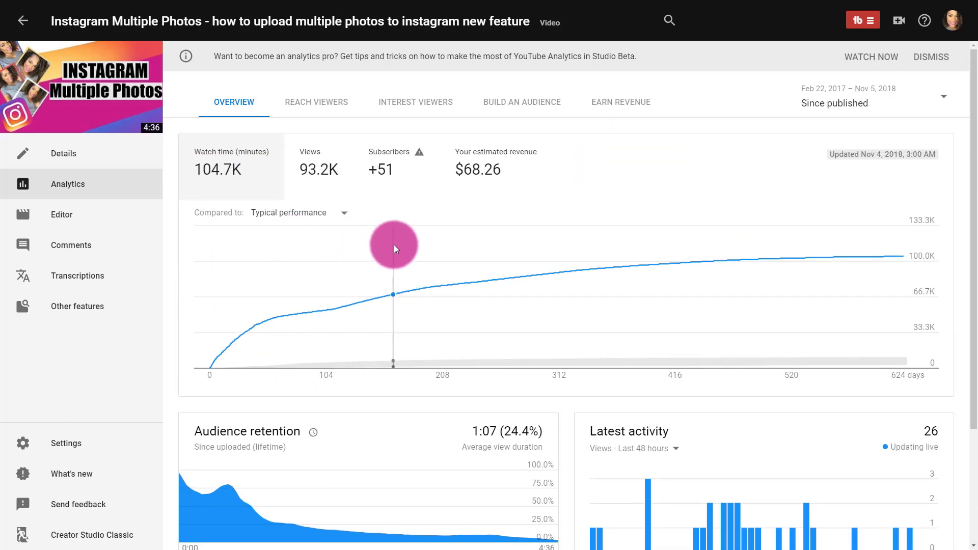
{"action": "mouse_move", "coordinate": [396, 248]}
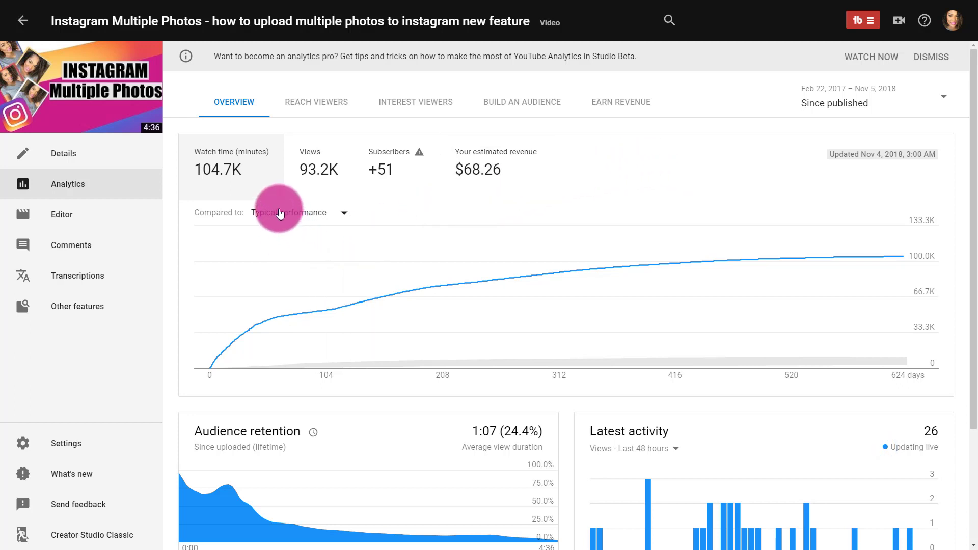
Step: Examine the Reach viewers analytics, covering traffic source types, external, YouTube search, suggested videos and playlists
{"action": "left_click", "coordinate": [328, 105]}
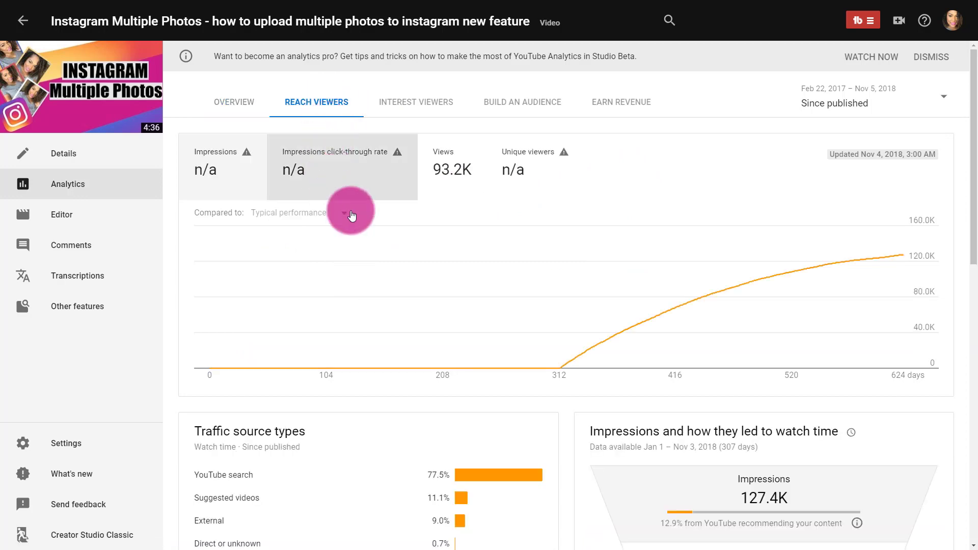
{"action": "scroll", "coordinate": [543, 240], "scroll_direction": "down", "scroll_amount": 3}
{"action": "scroll", "coordinate": [542, 240], "scroll_direction": "down", "scroll_amount": 10}
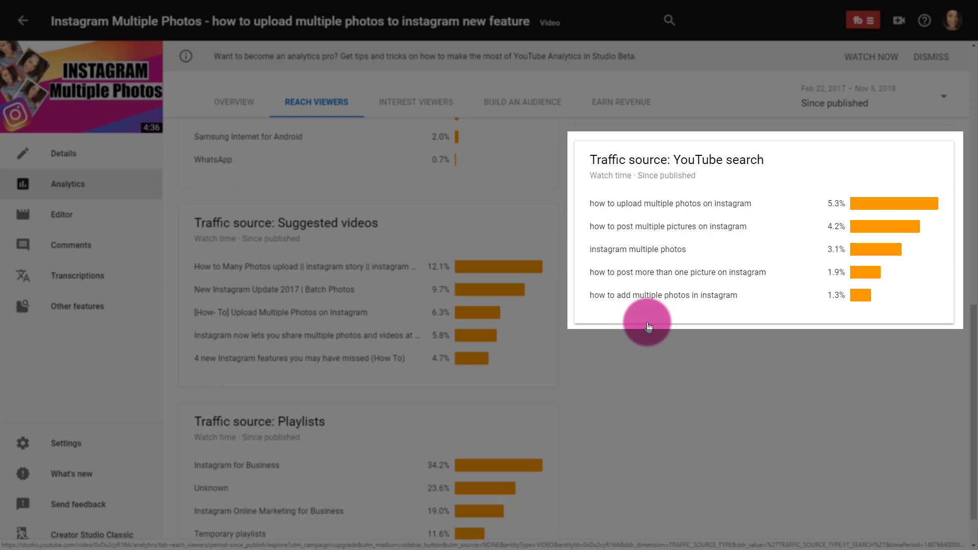
{"action": "scroll", "coordinate": [646, 321], "scroll_direction": "up", "scroll_amount": 4}
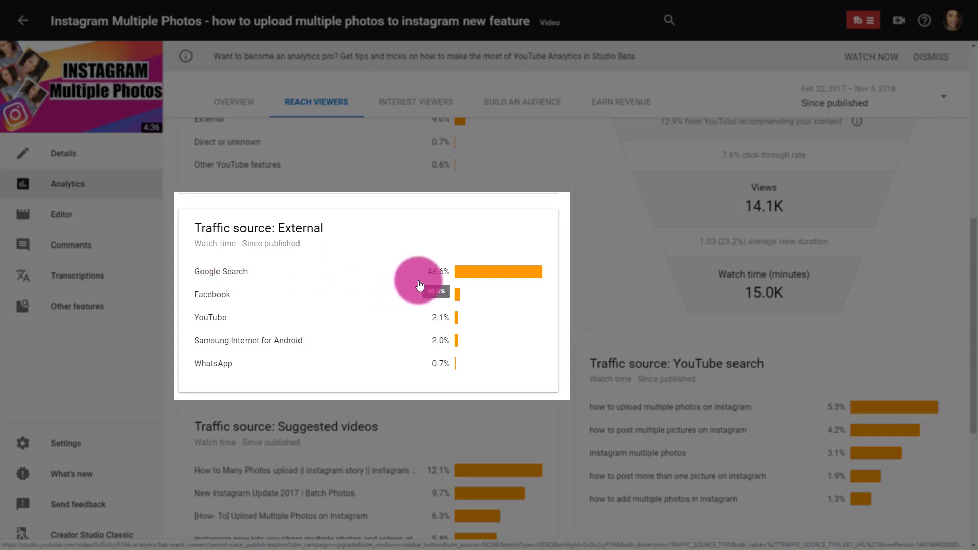
{"action": "scroll", "coordinate": [417, 280], "scroll_direction": "up", "scroll_amount": 3}
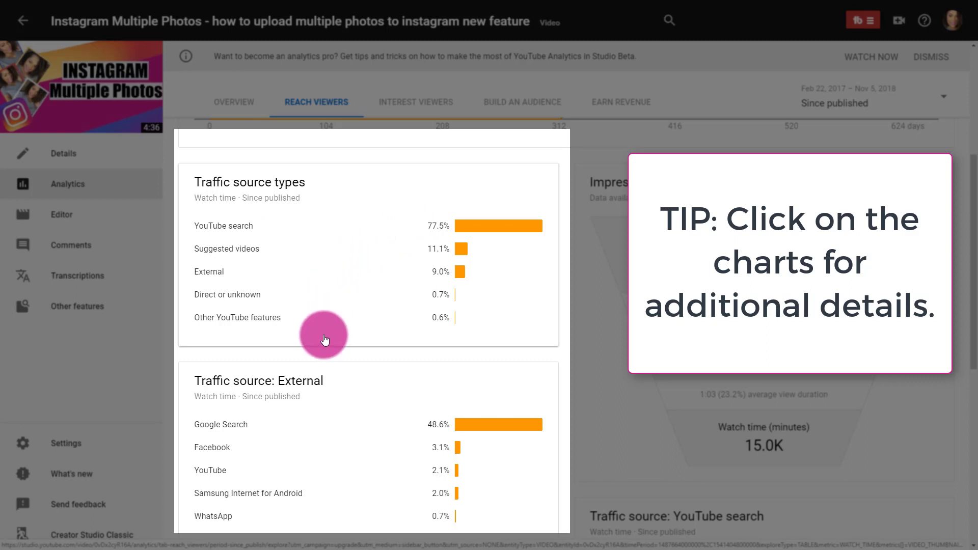
{"action": "scroll", "coordinate": [324, 334], "scroll_direction": "down", "scroll_amount": 2}
{"action": "scroll", "coordinate": [326, 337], "scroll_direction": "down", "scroll_amount": 6}
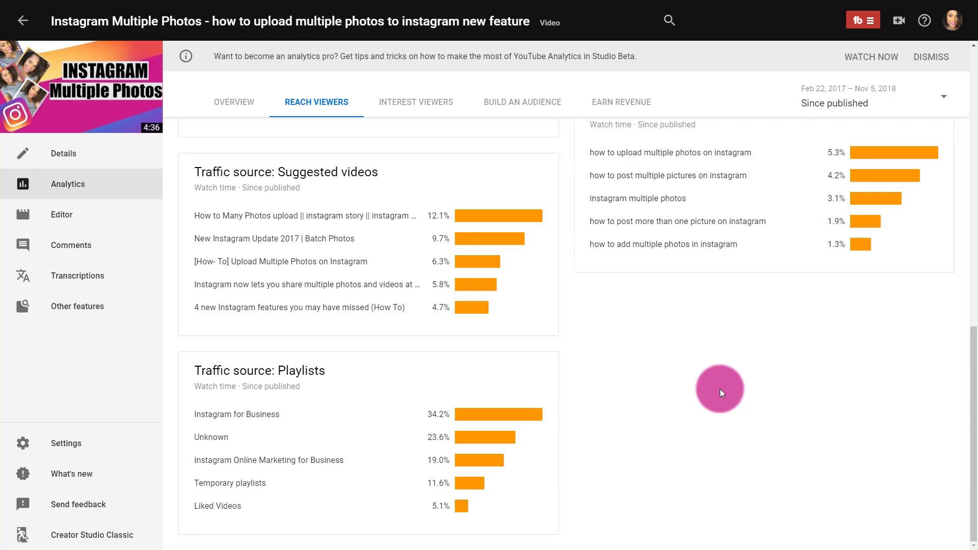
Step: Examine the funnel showing the video's impressions and how they led to watch time
{"action": "scroll", "coordinate": [720, 389], "scroll_direction": "up", "scroll_amount": 10}
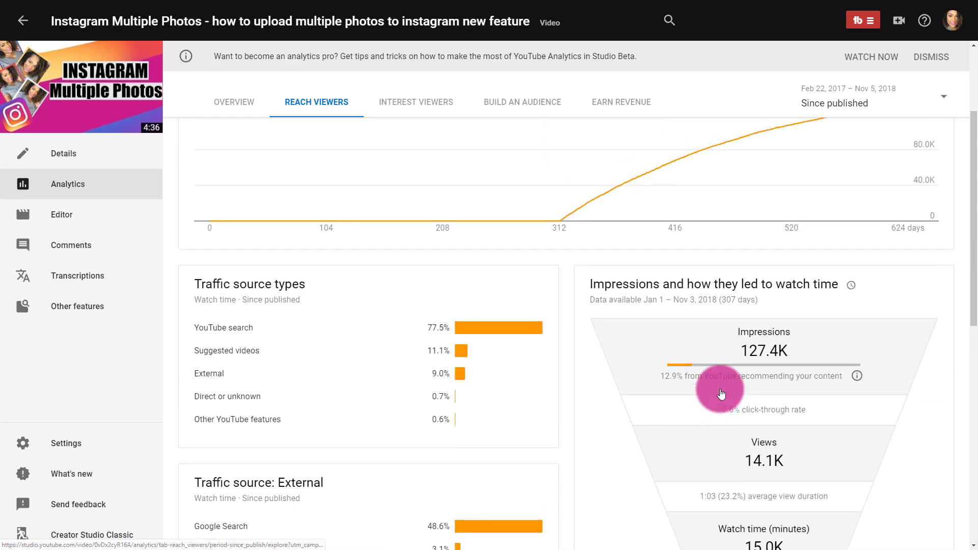
{"action": "scroll", "coordinate": [720, 393], "scroll_direction": "down", "scroll_amount": 2}
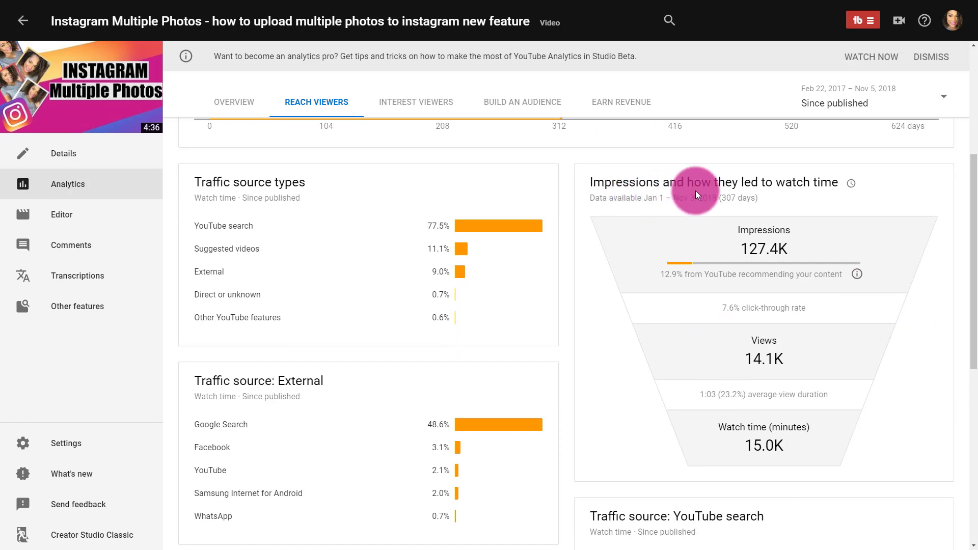
{"action": "mouse_move", "coordinate": [789, 192]}
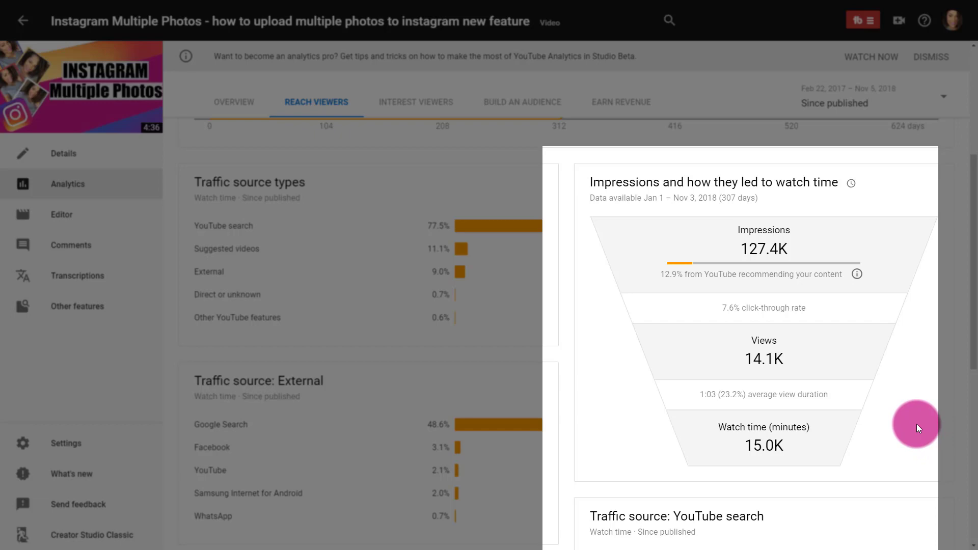
{"action": "scroll", "coordinate": [913, 395], "scroll_direction": "up", "scroll_amount": 5}
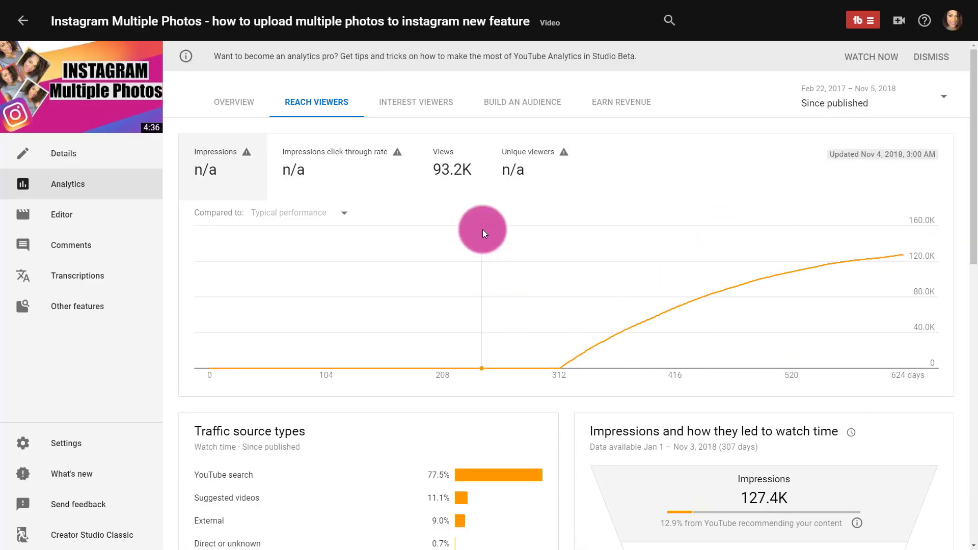
Step: Review the Interest viewers analytics, including audience retention, likes versus dislikes and end screen element click rate
{"action": "left_click", "coordinate": [423, 107]}
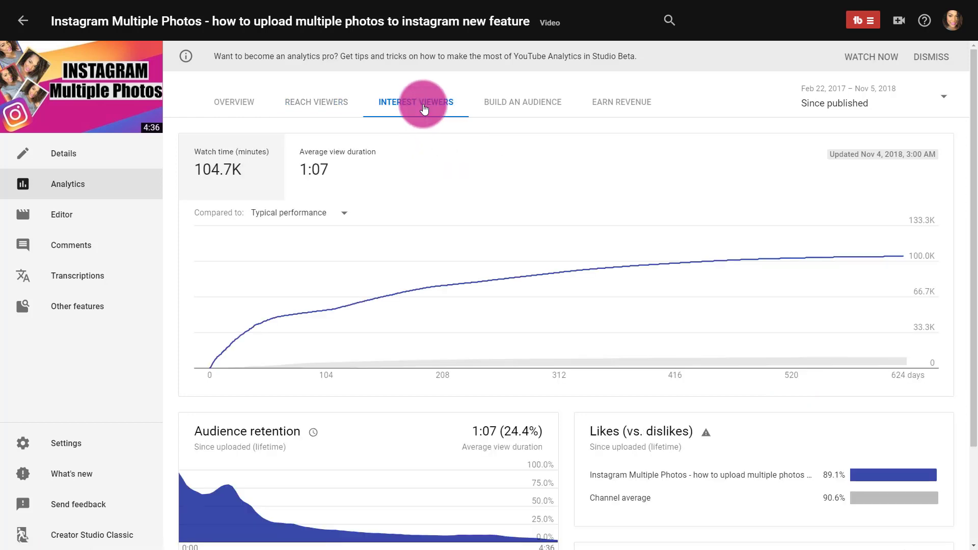
{"action": "scroll", "coordinate": [602, 203], "scroll_direction": "down", "scroll_amount": 2}
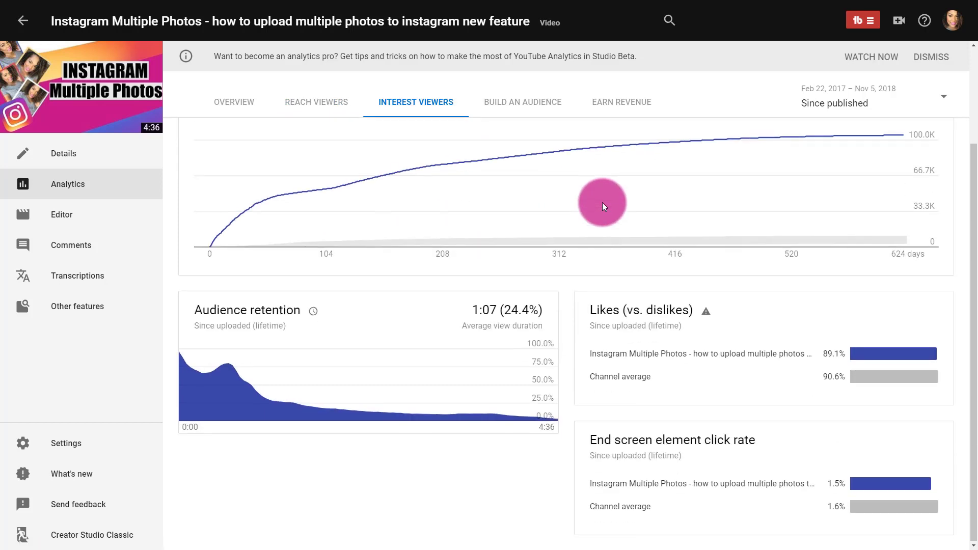
{"action": "scroll", "coordinate": [602, 203], "scroll_direction": "up", "scroll_amount": 2}
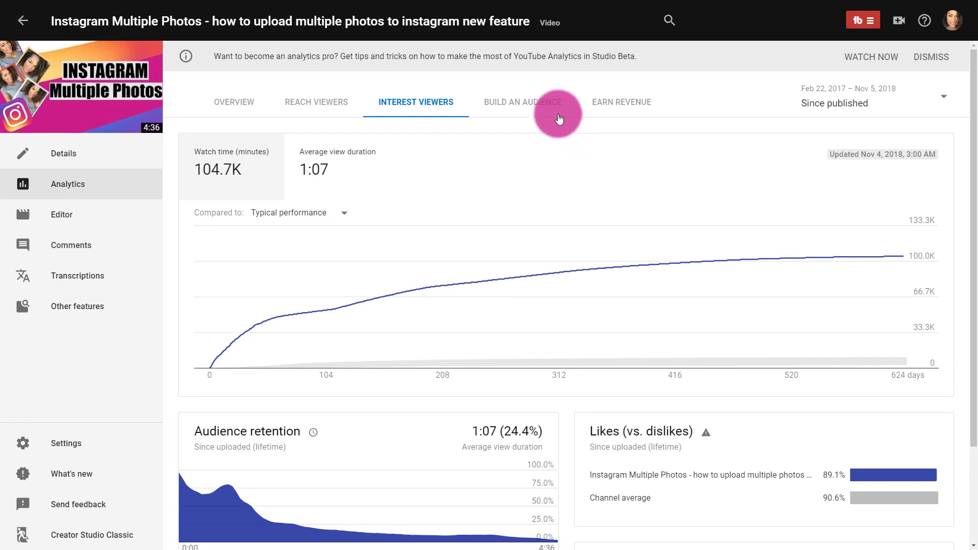
Step: Show the Build an audience analytics for the last 7 days and check the other available date ranges
{"action": "left_click", "coordinate": [542, 108]}
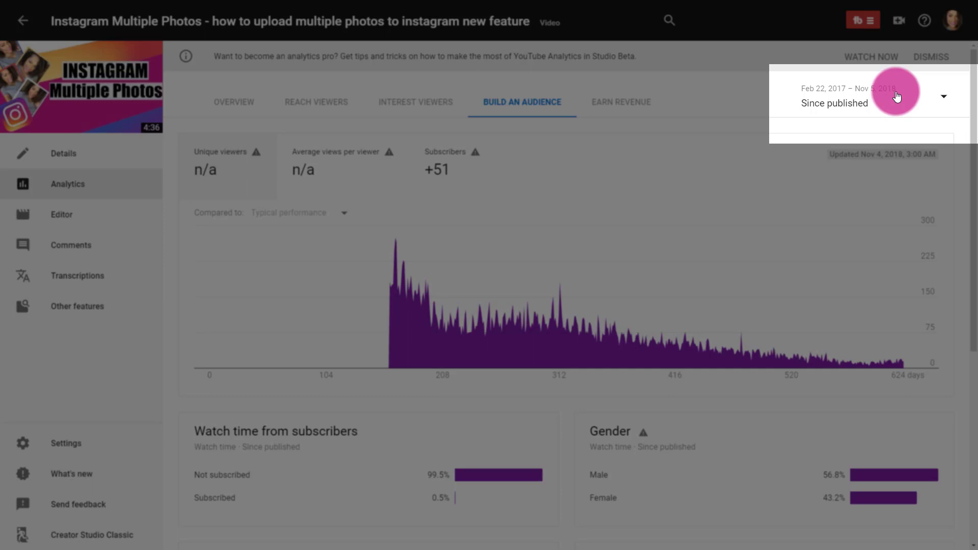
{"action": "left_click", "coordinate": [944, 100]}
{"action": "left_click", "coordinate": [855, 131]}
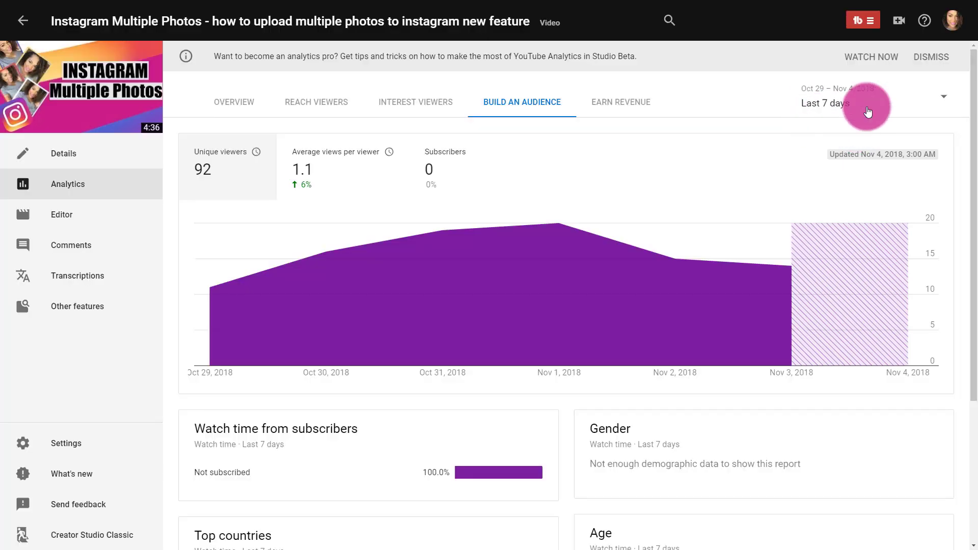
{"action": "left_click", "coordinate": [946, 99]}
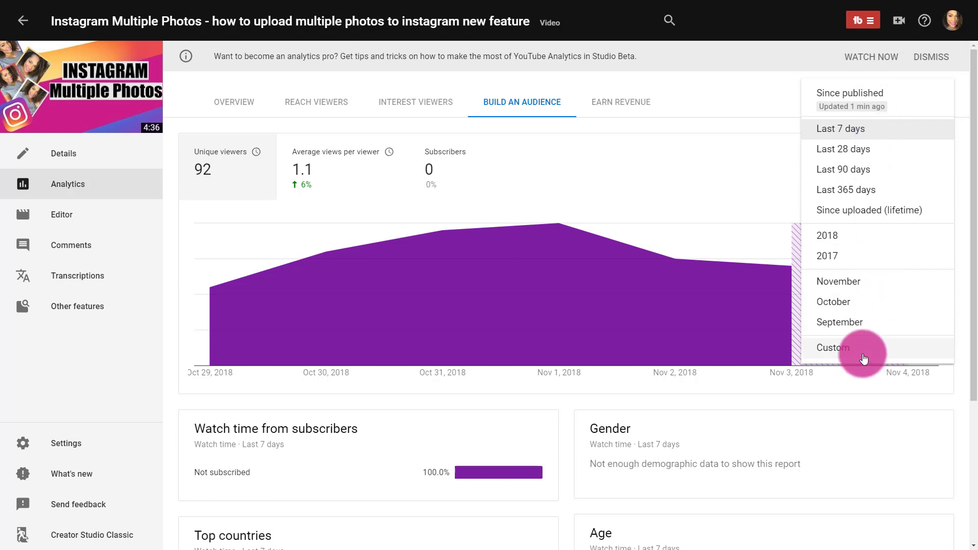
{"action": "left_click", "coordinate": [741, 94]}
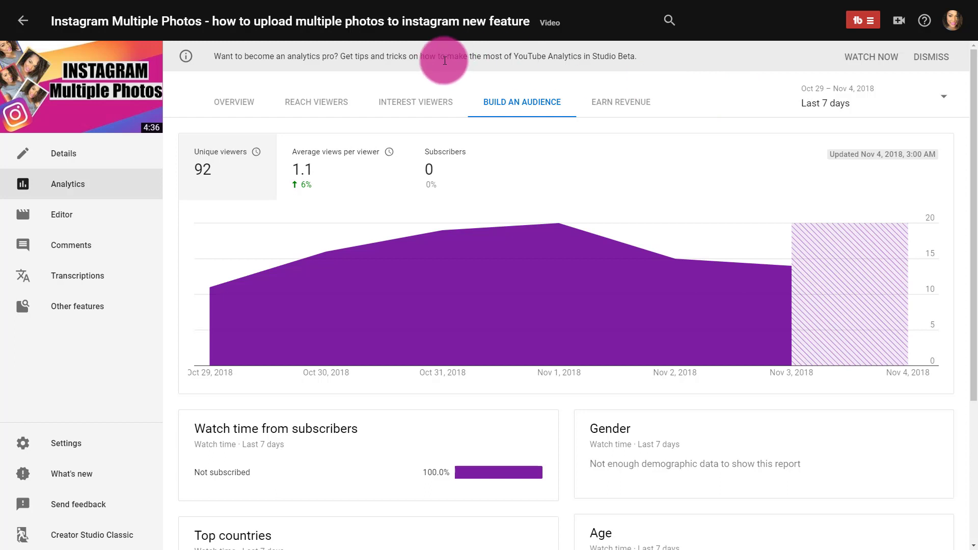
Step: In the analytics overview, view Latest activity for the last 60 minutes and return it to the last 48 hours
{"action": "left_click", "coordinate": [245, 109]}
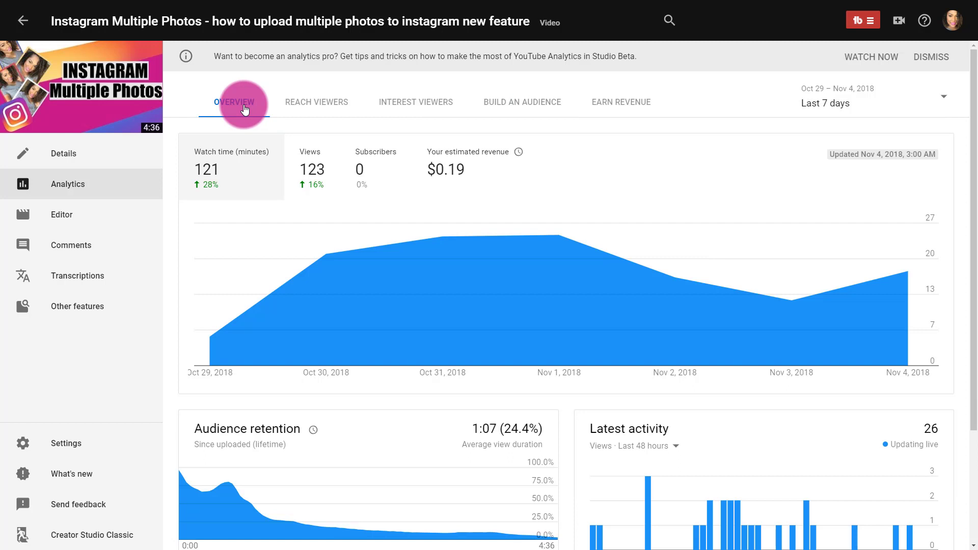
{"action": "scroll", "coordinate": [397, 185], "scroll_direction": "down", "scroll_amount": 3}
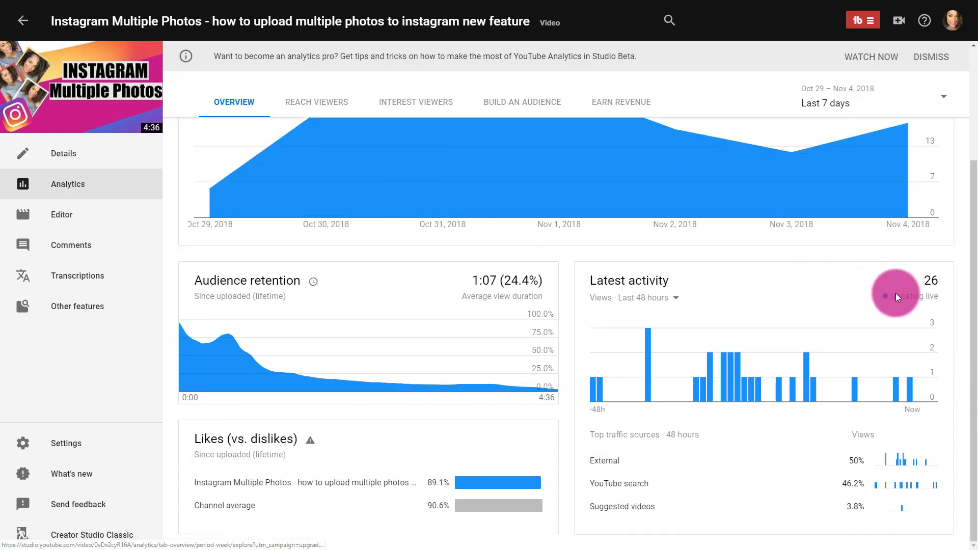
{"action": "left_click", "coordinate": [662, 298]}
{"action": "left_click", "coordinate": [654, 320]}
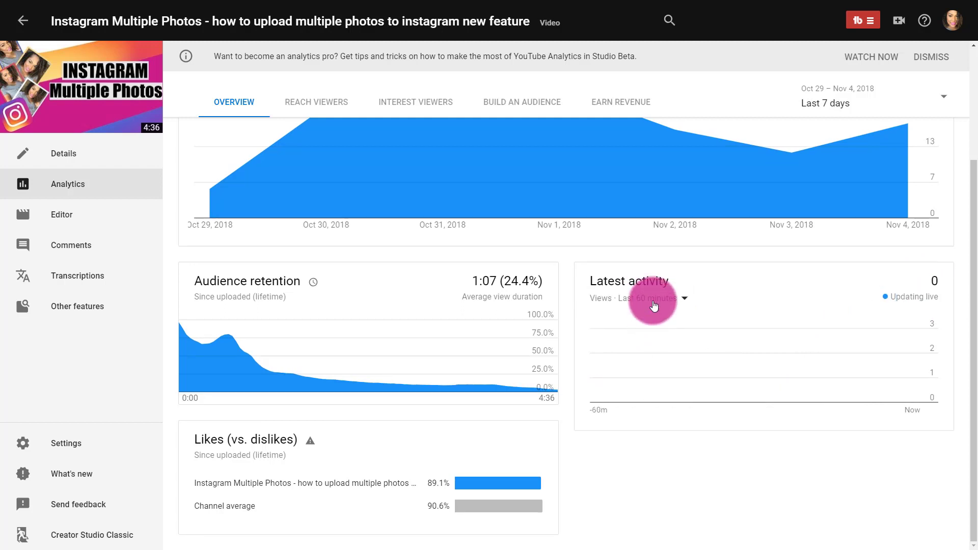
{"action": "left_click", "coordinate": [651, 301]}
{"action": "left_click", "coordinate": [653, 300]}
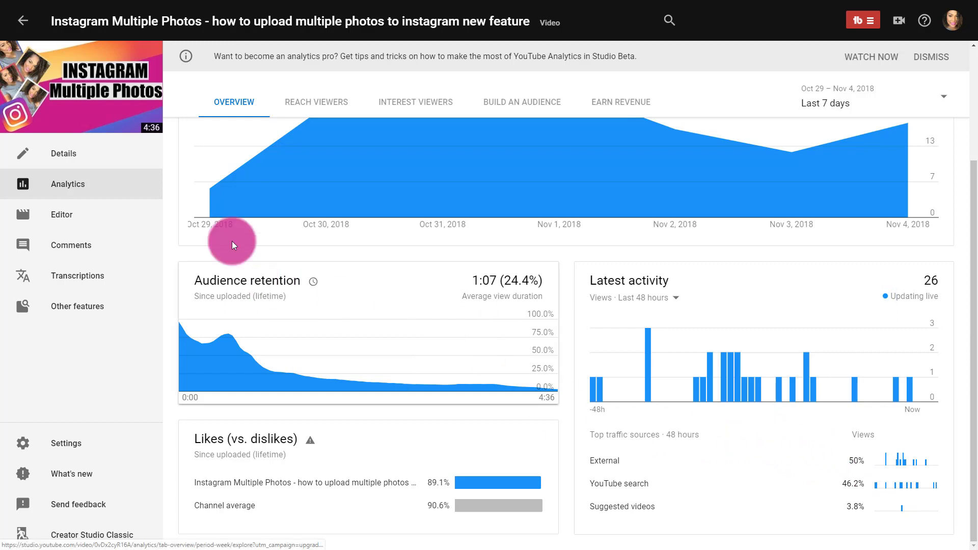
Step: Open the video in the editor and expand the end screen track to show its individual elements
{"action": "left_click", "coordinate": [109, 213]}
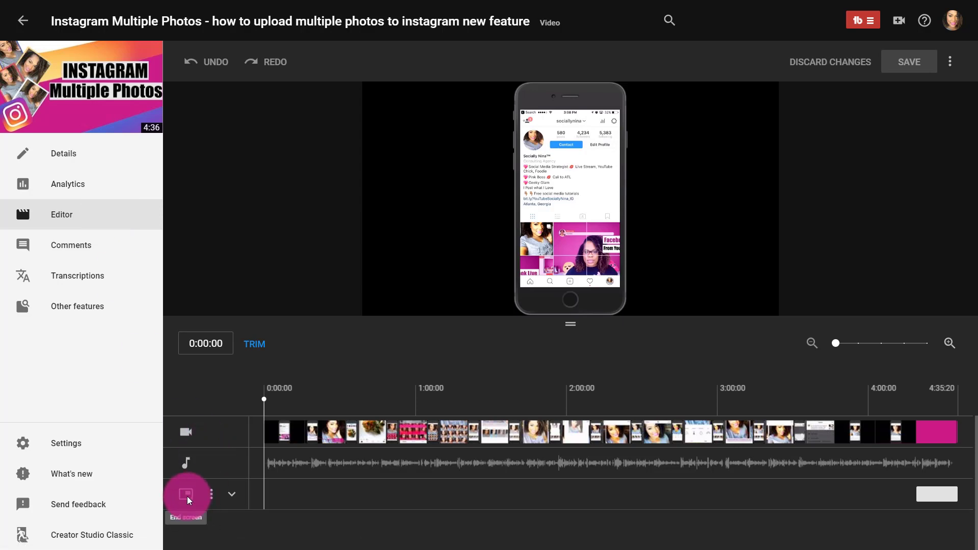
{"action": "left_click", "coordinate": [228, 499]}
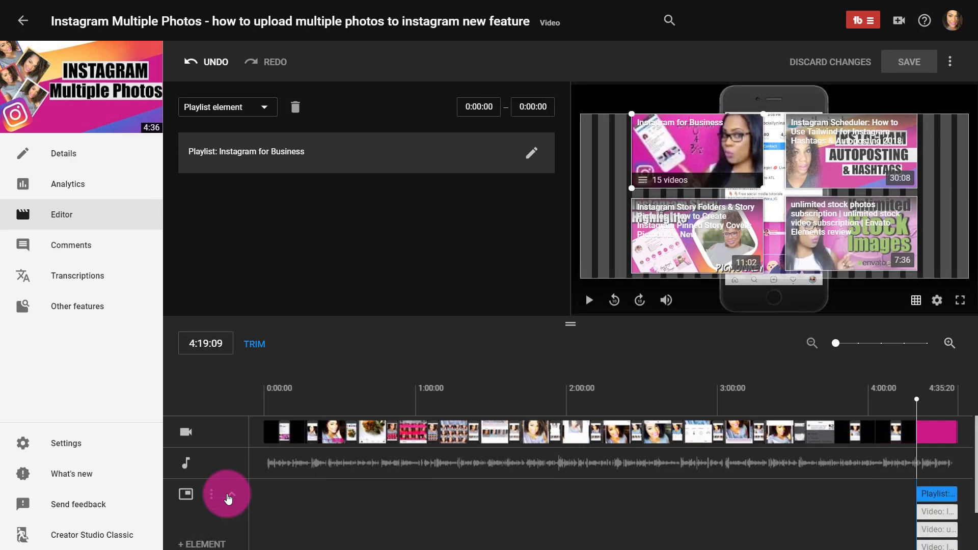
Step: Open the video's comments and browse the public comments and their replies, then return to the first comment
{"action": "mouse_move", "coordinate": [206, 496]}
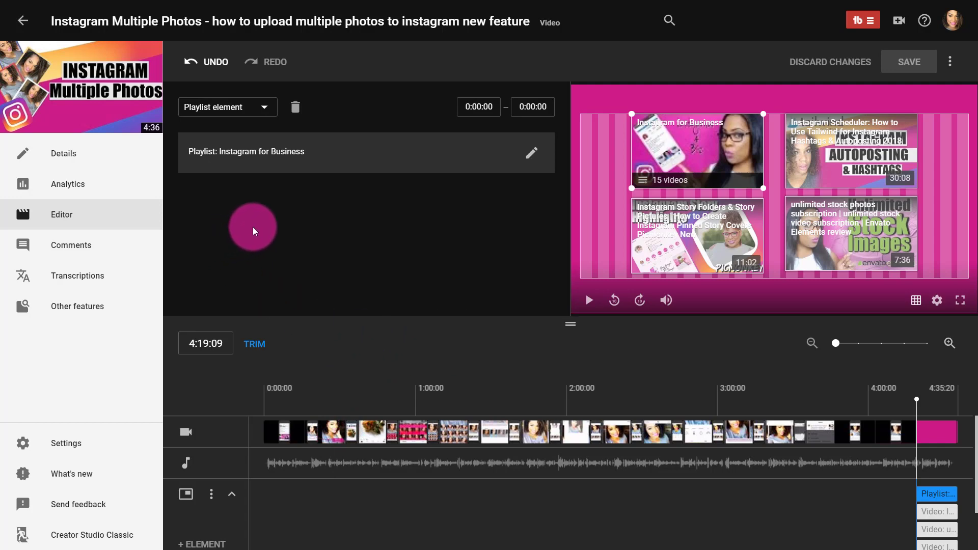
{"action": "left_click", "coordinate": [91, 252]}
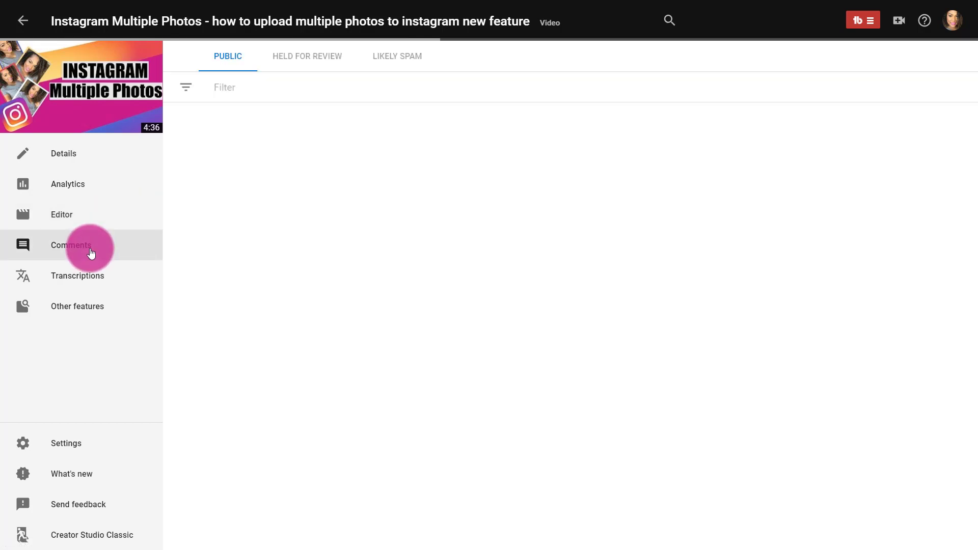
{"action": "left_click", "coordinate": [650, 407]}
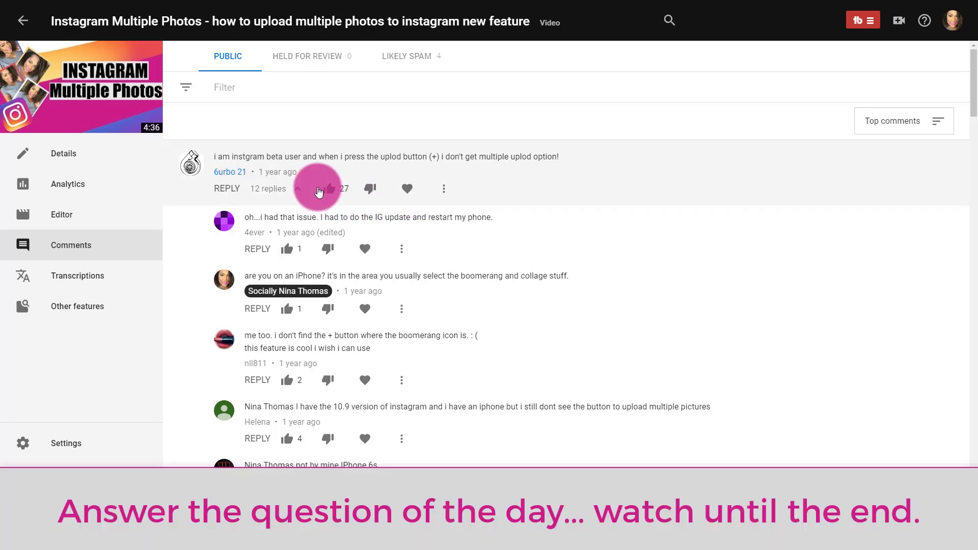
{"action": "scroll", "coordinate": [298, 178], "scroll_direction": "down", "scroll_amount": 1}
{"action": "scroll", "coordinate": [298, 178], "scroll_direction": "down", "scroll_amount": 12}
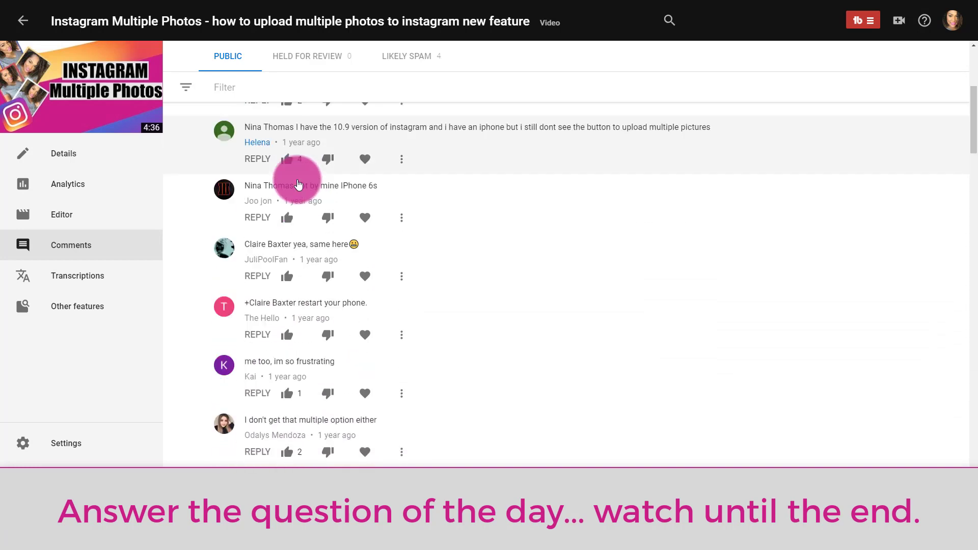
{"action": "scroll", "coordinate": [296, 182], "scroll_direction": "down", "scroll_amount": 13}
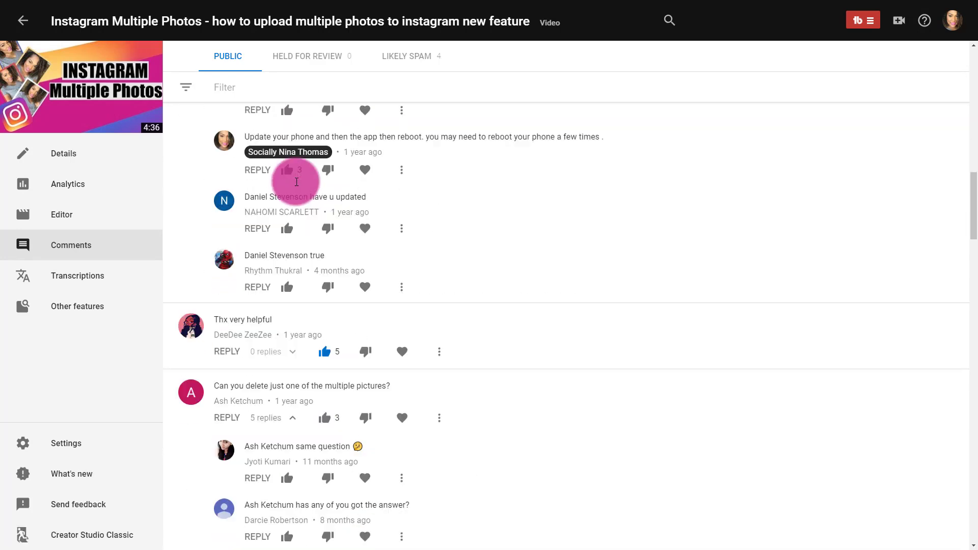
{"action": "scroll", "coordinate": [297, 183], "scroll_direction": "down", "scroll_amount": 14}
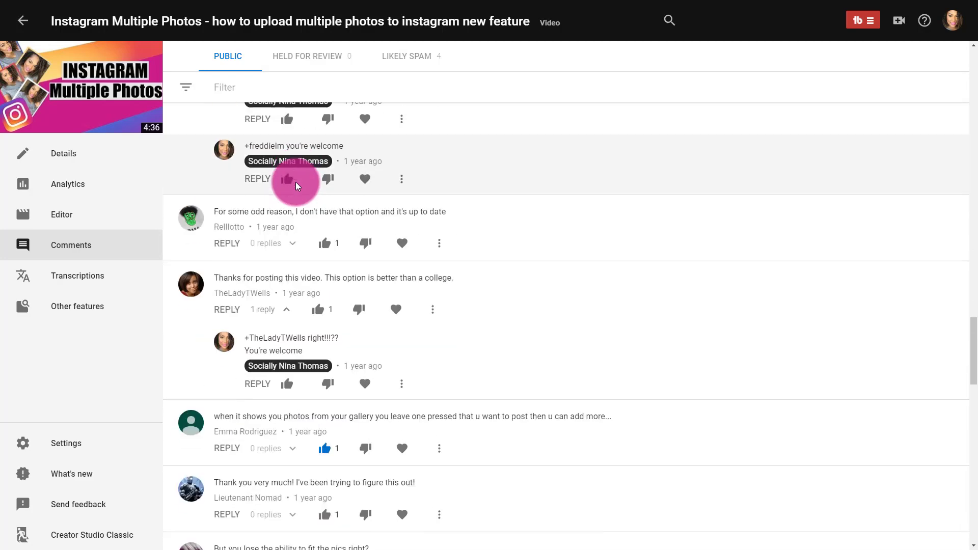
{"action": "scroll", "coordinate": [465, 198], "scroll_direction": "up", "scroll_amount": 6}
{"action": "scroll", "coordinate": [465, 198], "scroll_direction": "up", "scroll_amount": 20}
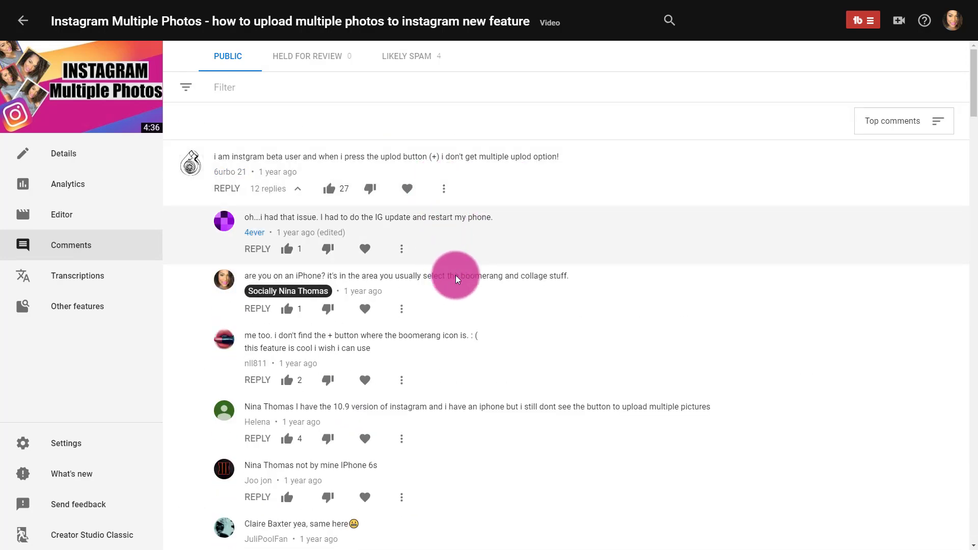
Step: Show the moderation options available for one of the replies under the first public comment
{"action": "scroll", "coordinate": [451, 261], "scroll_direction": "down", "scroll_amount": 4}
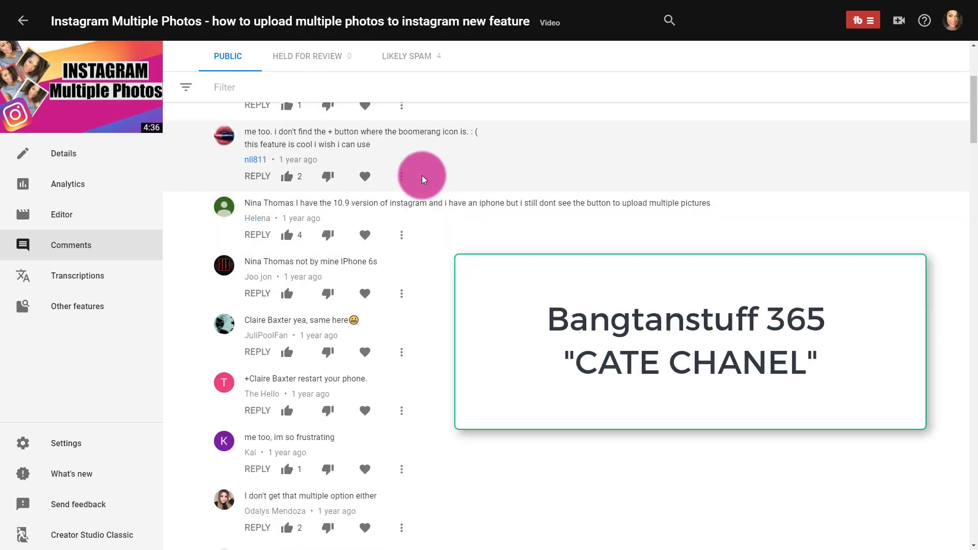
{"action": "left_click", "coordinate": [402, 181]}
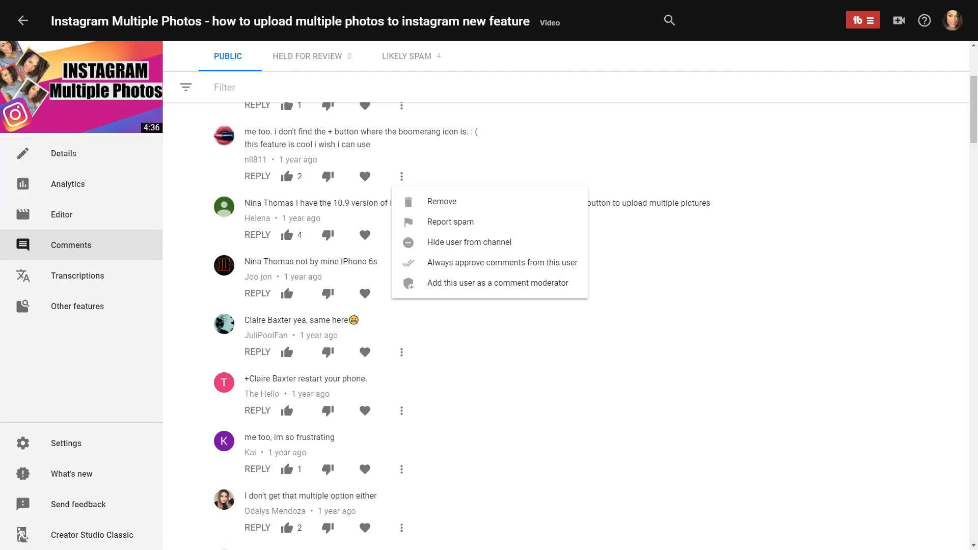
{"action": "scroll", "coordinate": [72, 324], "scroll_direction": "up", "scroll_amount": 4}
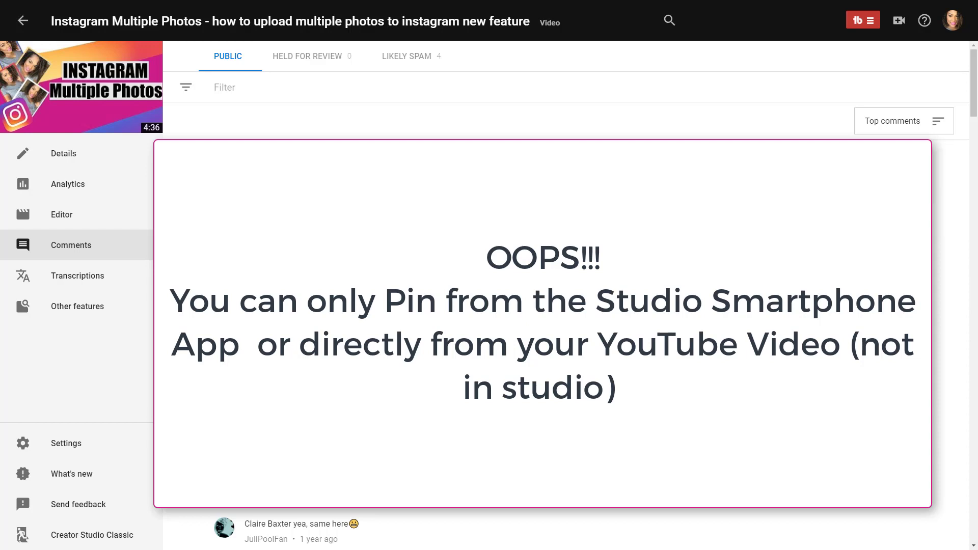
Step: Check the filter options for the comments, then show the available sort orders
{"action": "left_click", "coordinate": [552, 83]}
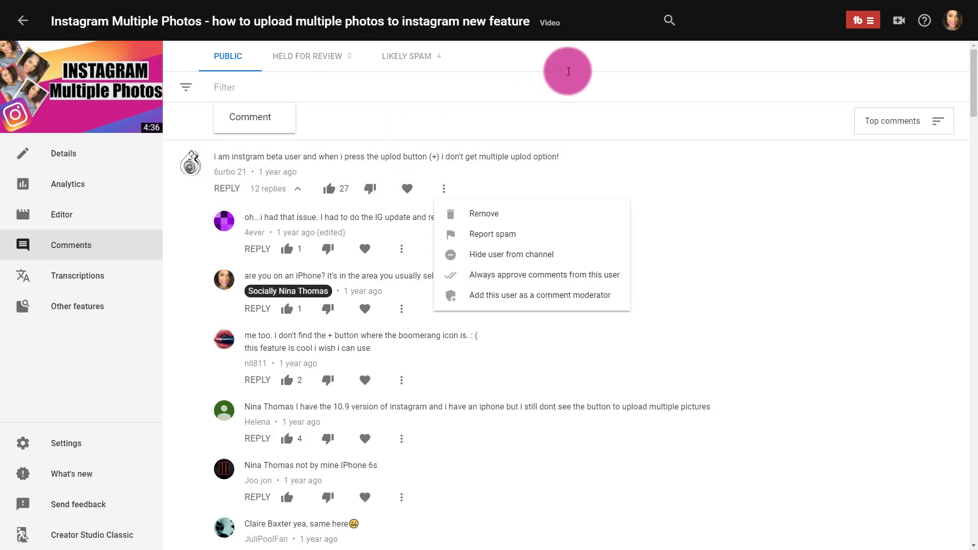
{"action": "left_click", "coordinate": [567, 62]}
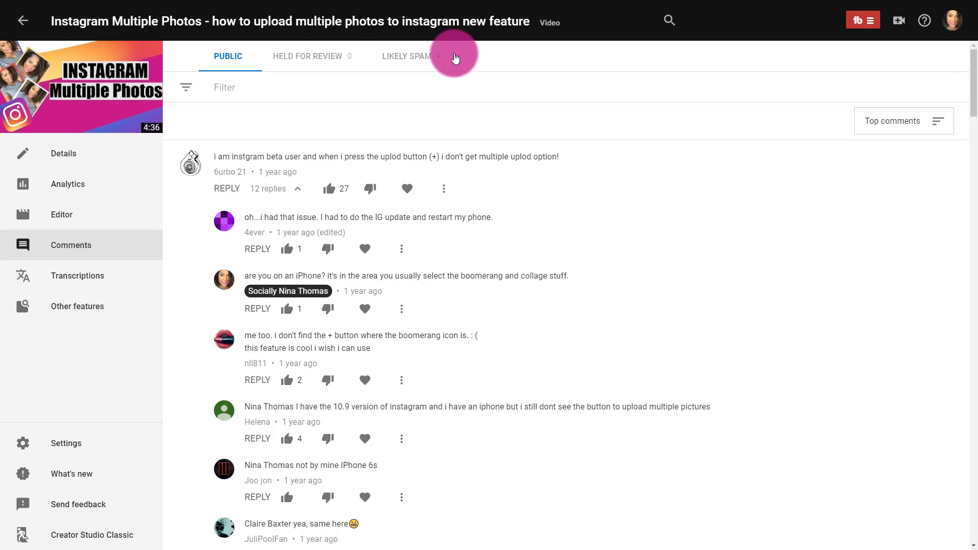
{"action": "left_click", "coordinate": [927, 125]}
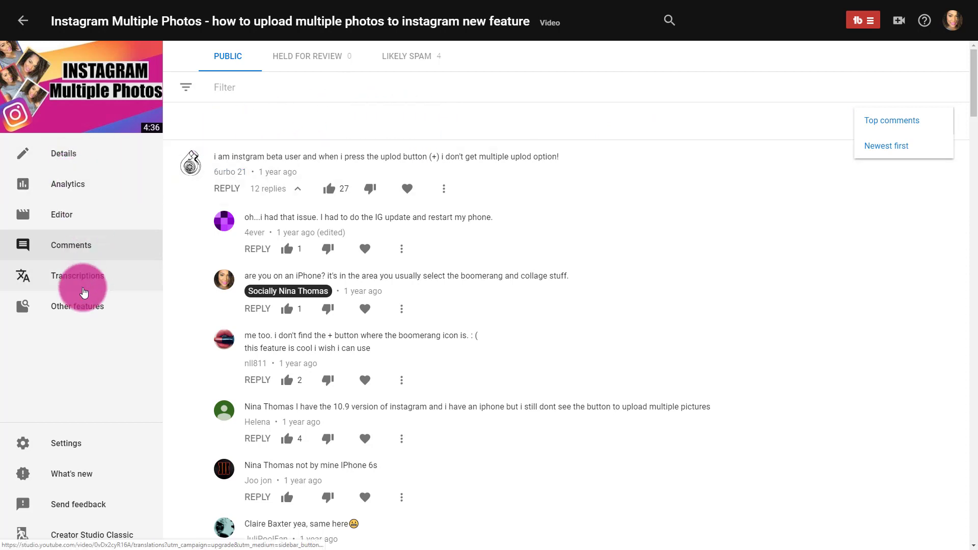
{"action": "mouse_move", "coordinate": [84, 308]}
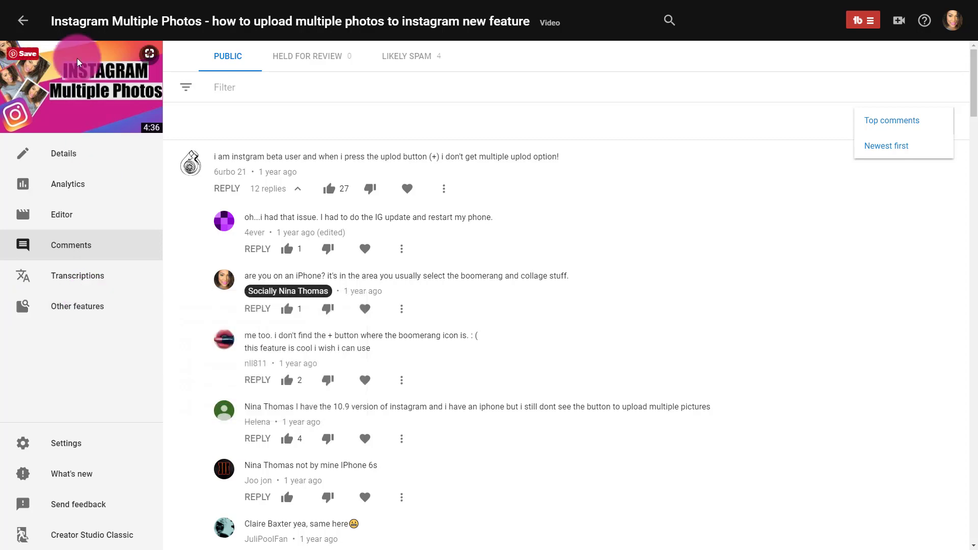
Step: Return to the channel's video list filtered by 'instagram', browse the uploads and check the first video's monetization status
{"action": "left_click", "coordinate": [26, 23]}
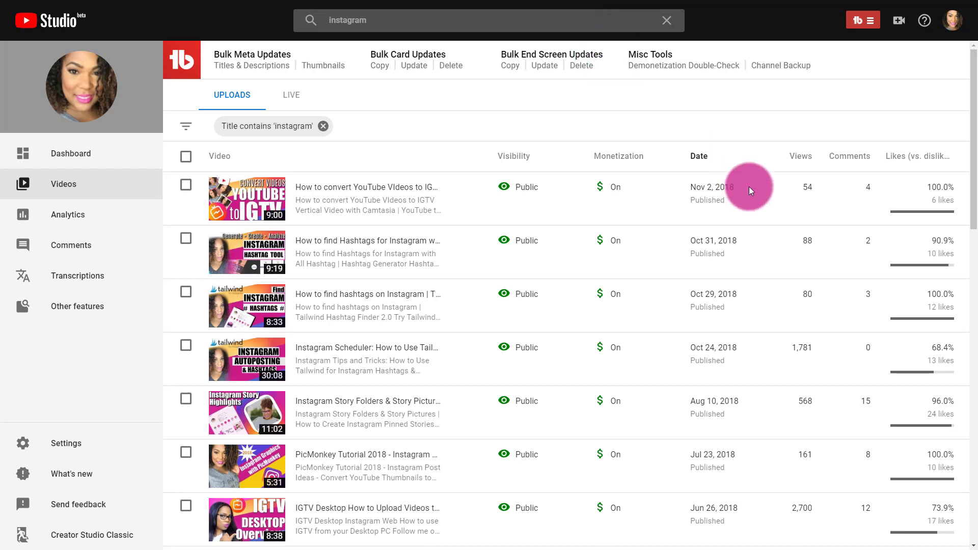
{"action": "scroll", "coordinate": [812, 203], "scroll_direction": "down", "scroll_amount": 9}
{"action": "scroll", "coordinate": [811, 203], "scroll_direction": "down", "scroll_amount": 8}
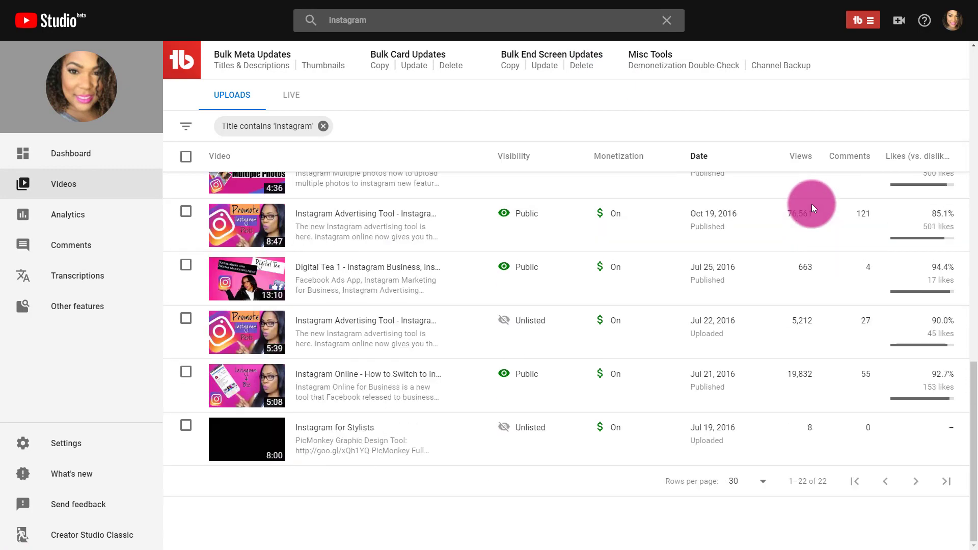
{"action": "scroll", "coordinate": [811, 204], "scroll_direction": "up", "scroll_amount": 6}
{"action": "scroll", "coordinate": [808, 204], "scroll_direction": "up", "scroll_amount": 10}
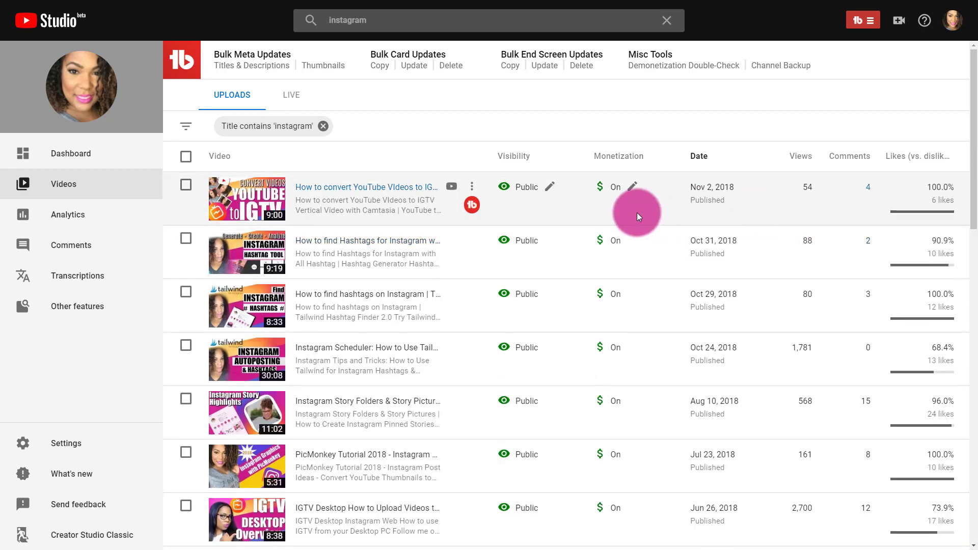
{"action": "mouse_move", "coordinate": [636, 212]}
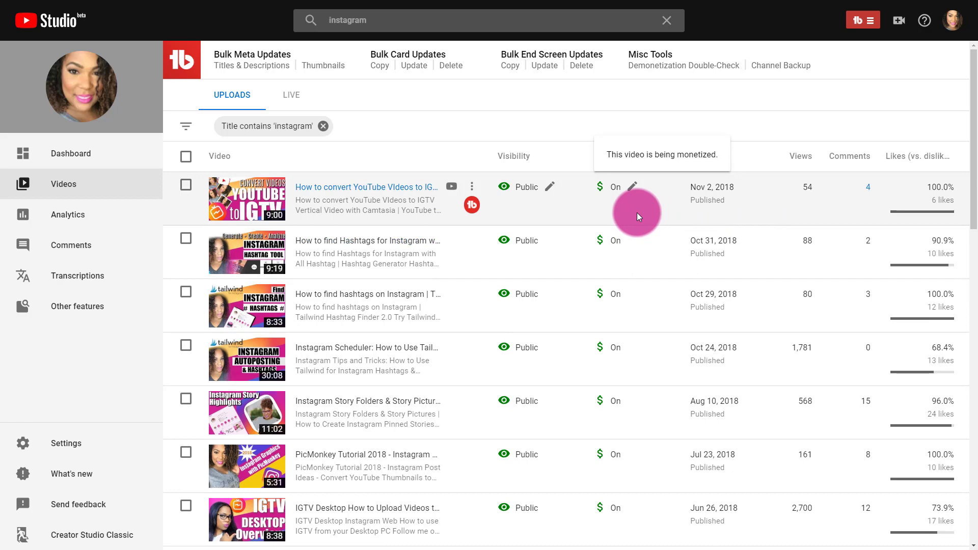